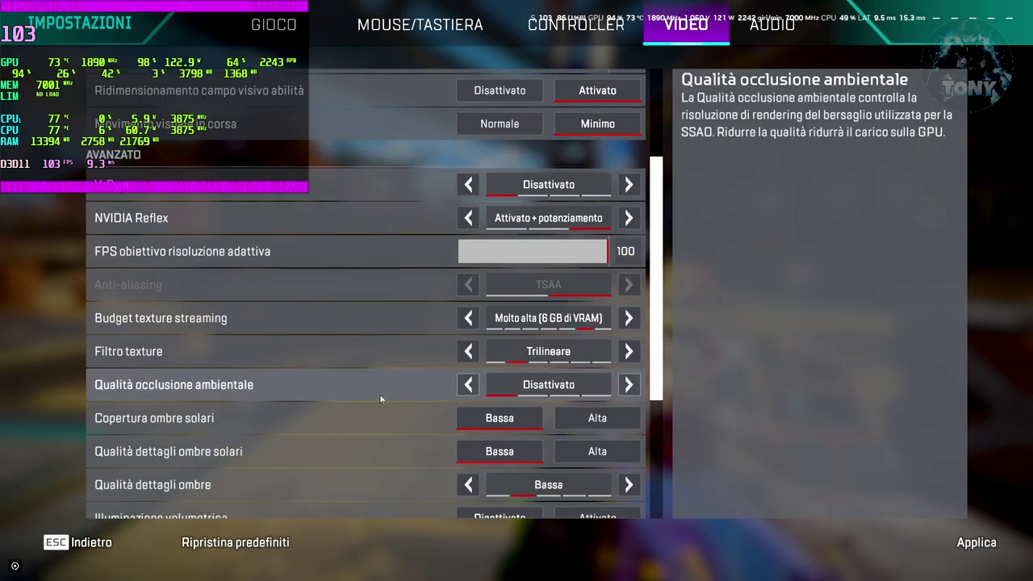
- Go through the advanced video settings from ambient occlusion to the shadow options and set Illuminazione volumetrica to Attivato
{"action": "scroll", "coordinate": [398, 373], "scroll_direction": "down", "scroll_amount": 2}
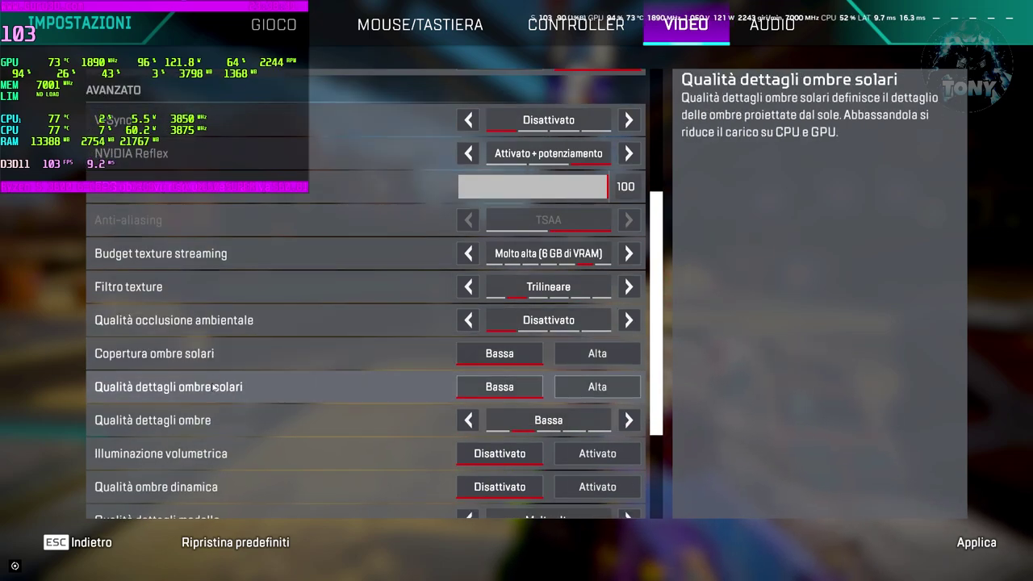
{"action": "scroll", "coordinate": [323, 367], "scroll_direction": "down", "scroll_amount": 1}
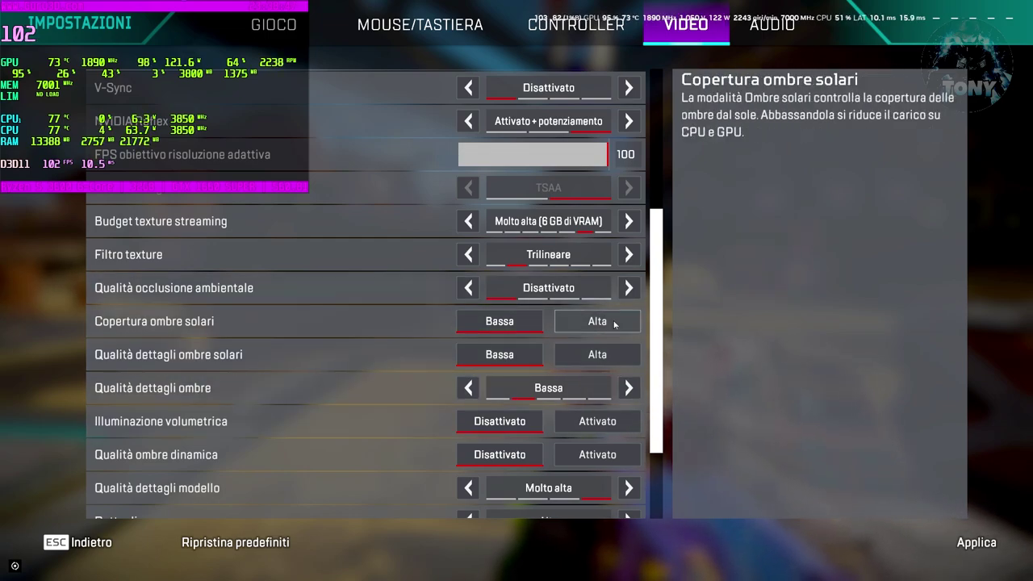
{"action": "scroll", "coordinate": [418, 372], "scroll_direction": "down", "scroll_amount": 1}
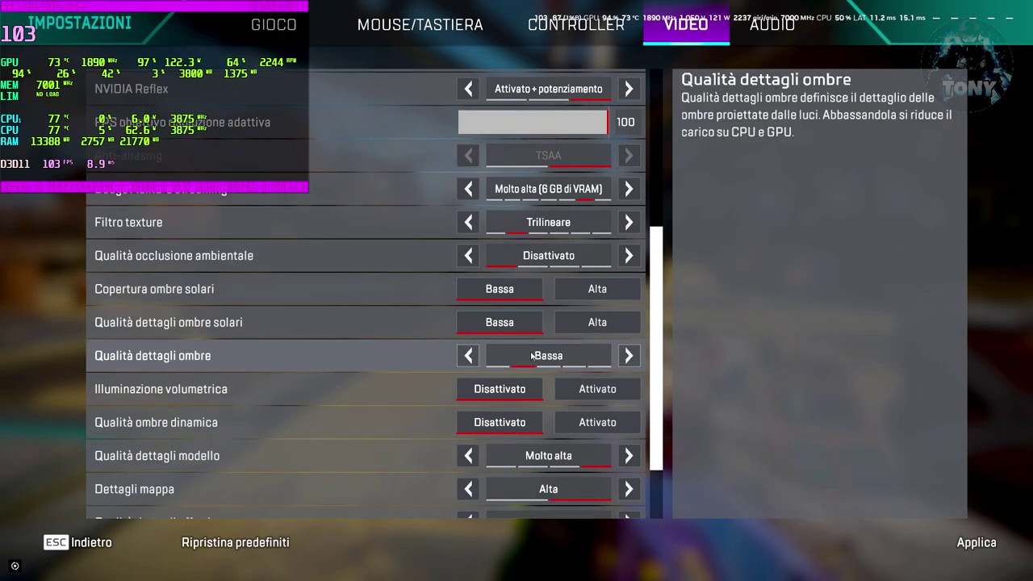
{"action": "scroll", "coordinate": [357, 369], "scroll_direction": "down", "scroll_amount": 1}
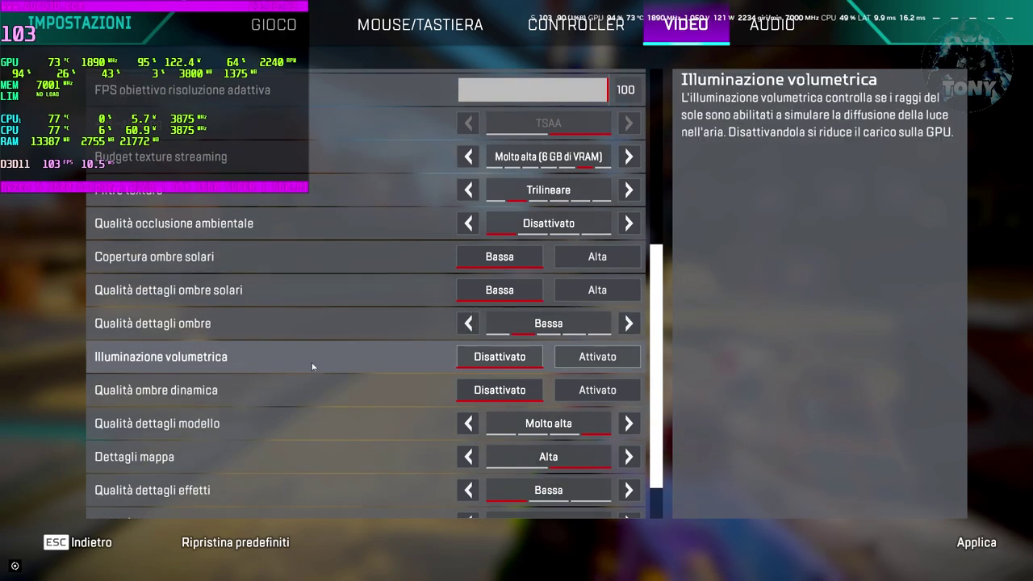
{"action": "left_click", "coordinate": [591, 364]}
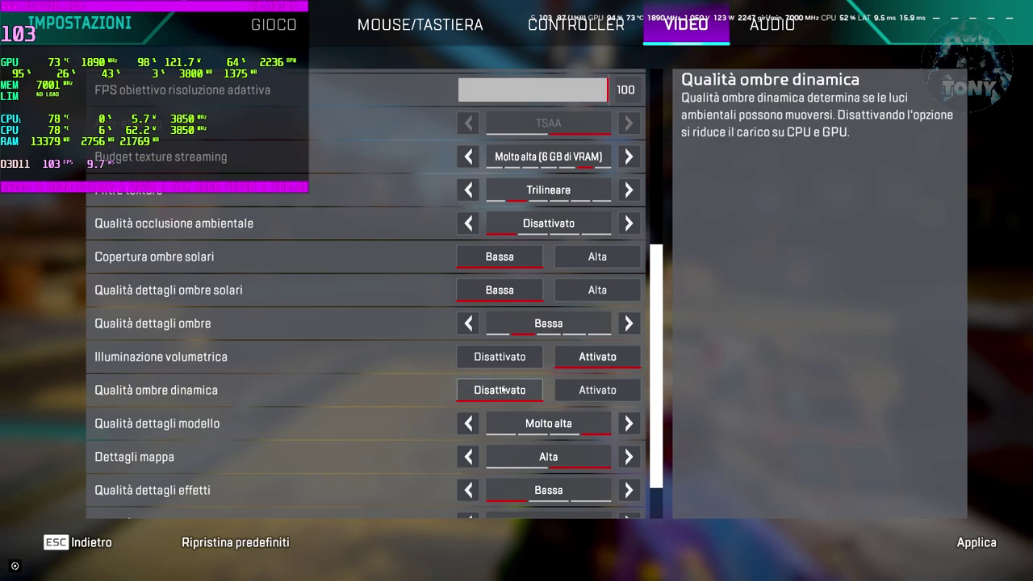
- Set Dettagli mappa to Bassa in the advanced video settings and apply the changes
{"action": "scroll", "coordinate": [184, 399], "scroll_direction": "down", "scroll_amount": 1}
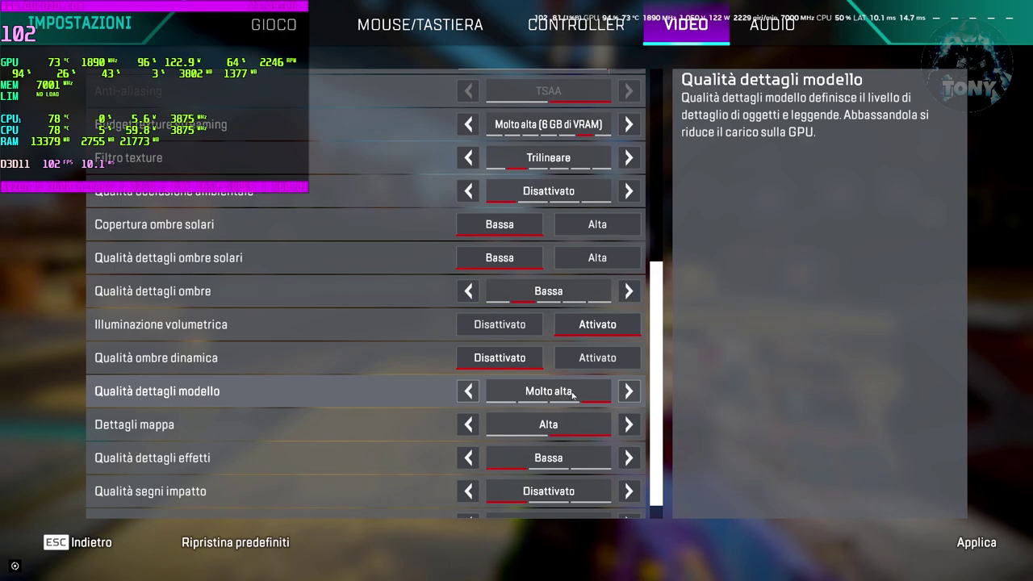
{"action": "scroll", "coordinate": [420, 394], "scroll_direction": "down", "scroll_amount": 1}
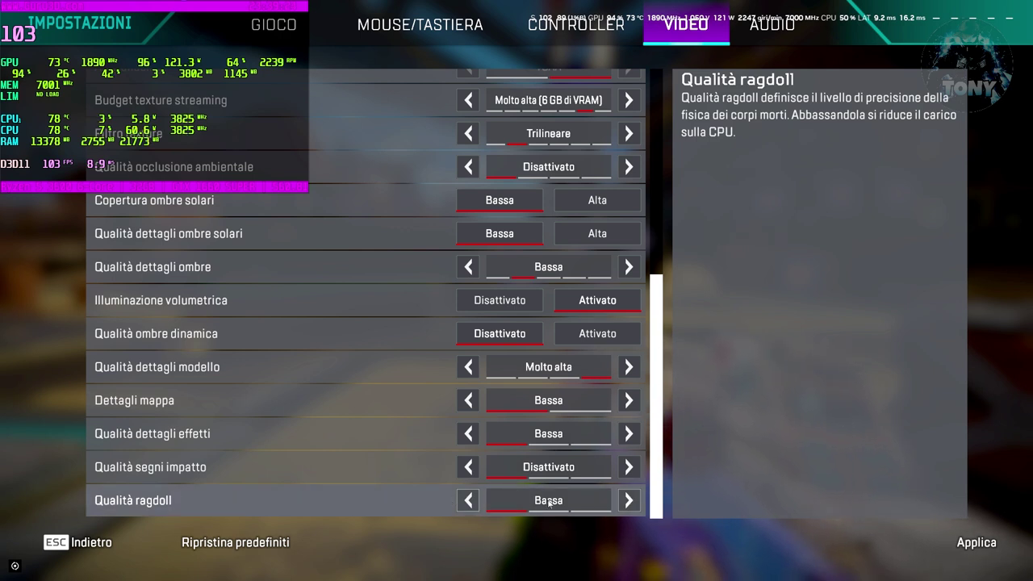
{"action": "left_click", "coordinate": [975, 543]}
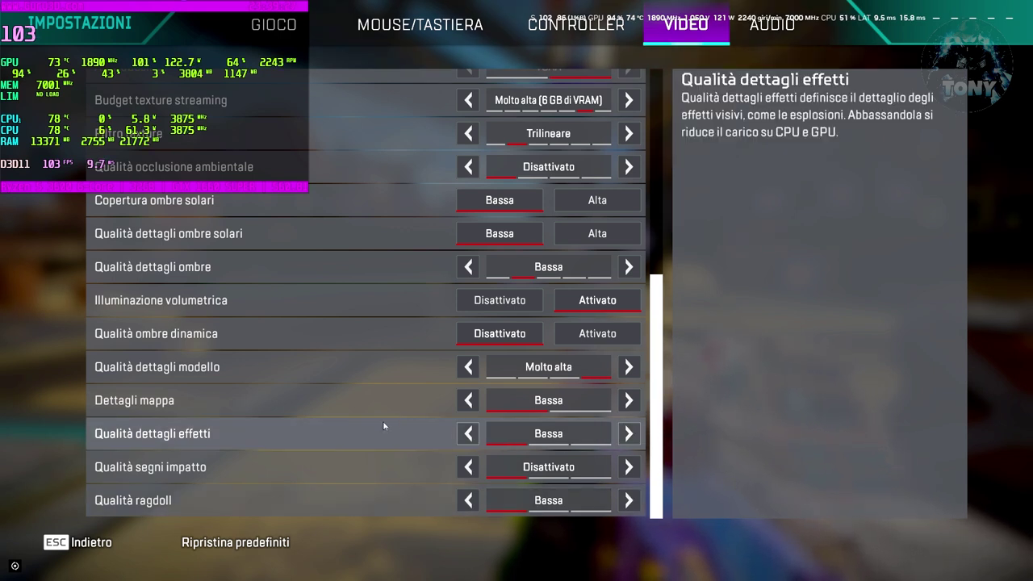
- Leave the video settings and switch from the game to the Windows desktop
{"action": "key", "text": "Escape"}
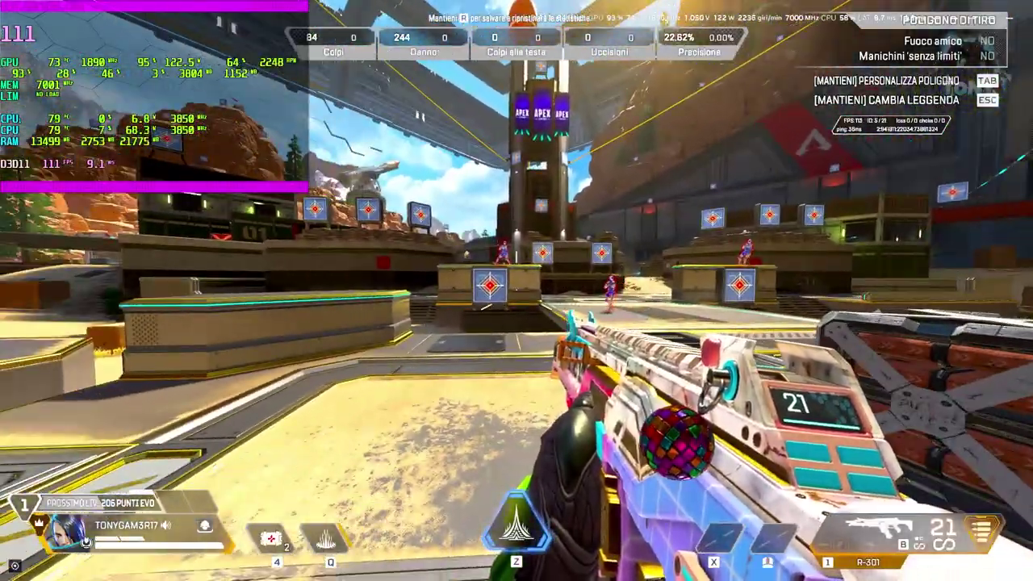
{"action": "key", "text": "Escape"}
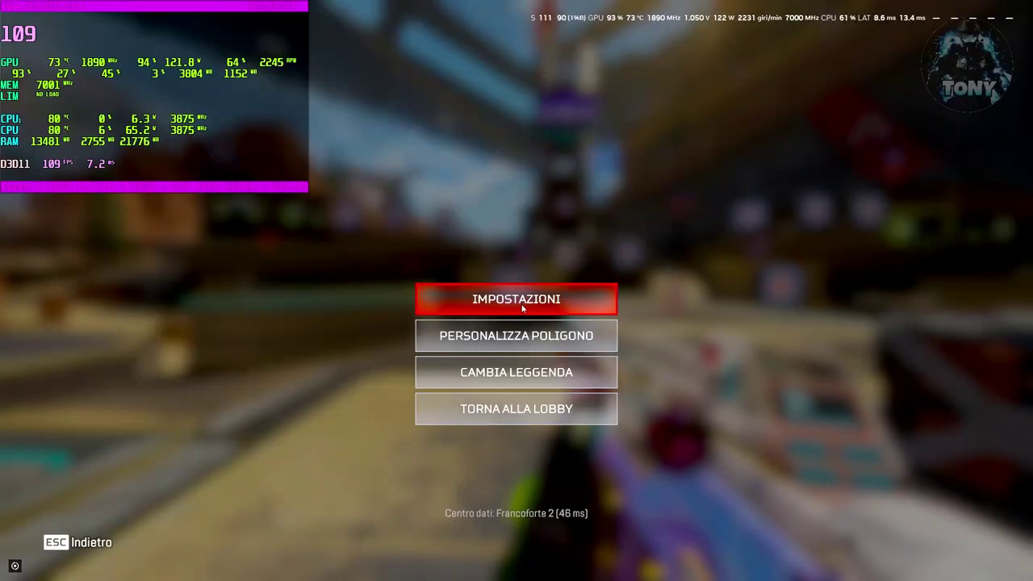
{"action": "key", "text": "Escape"}
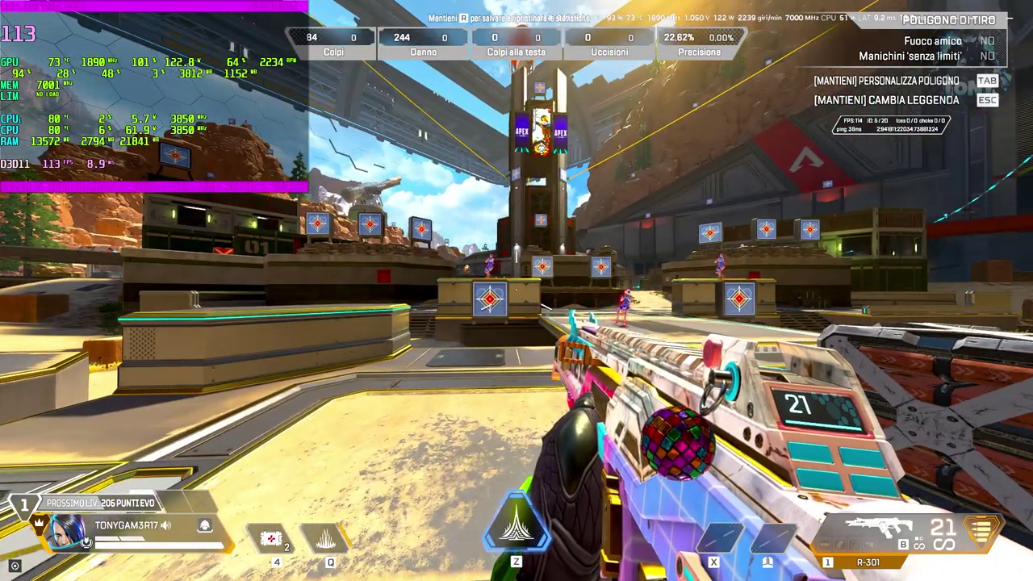
{"action": "key", "text": "super"}
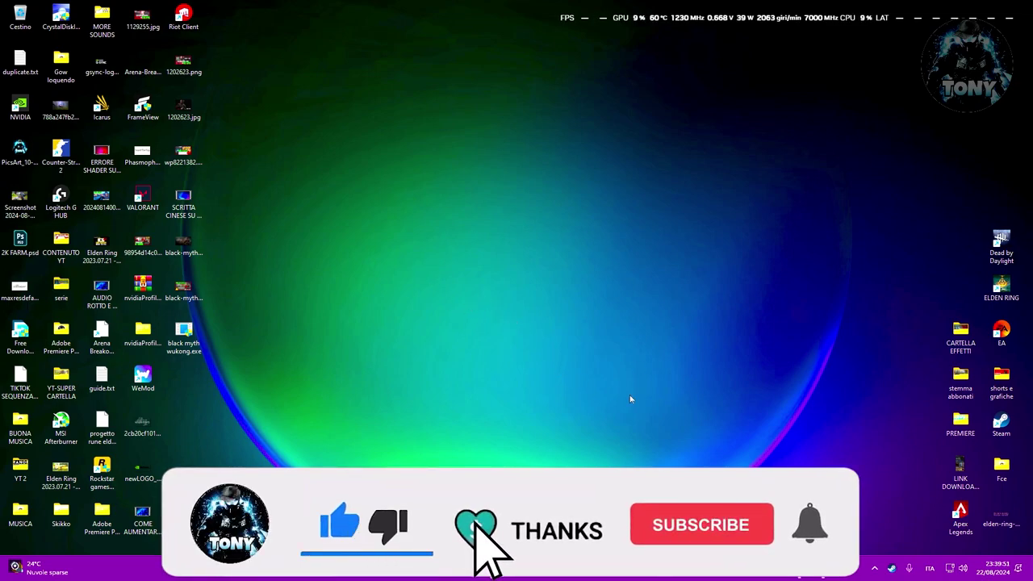
- Open the NVIDIA Control Panel at the Gestisci le impostazioni 3D page
{"action": "left_click", "coordinate": [874, 568]}
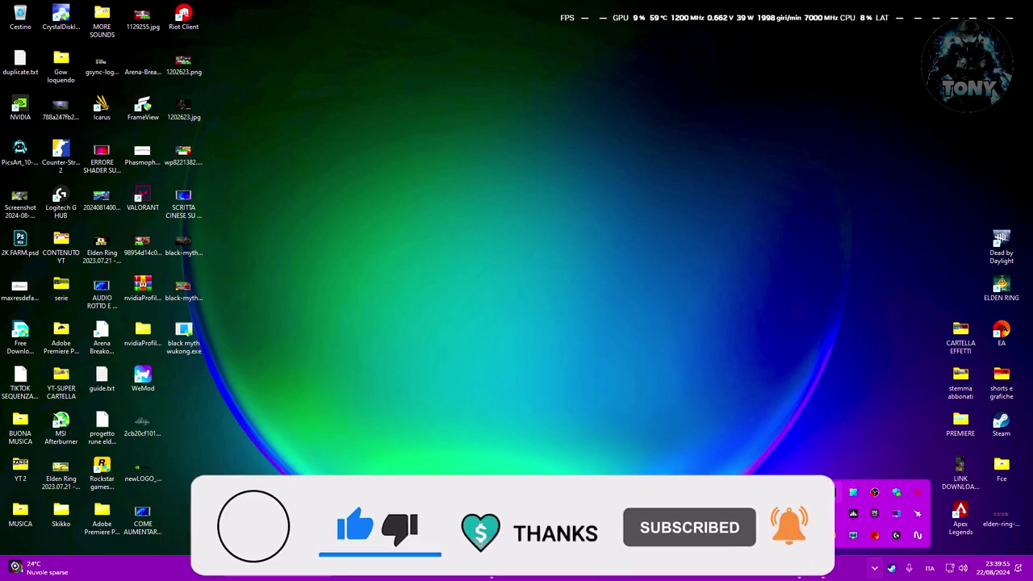
{"action": "right_click", "coordinate": [831, 494]}
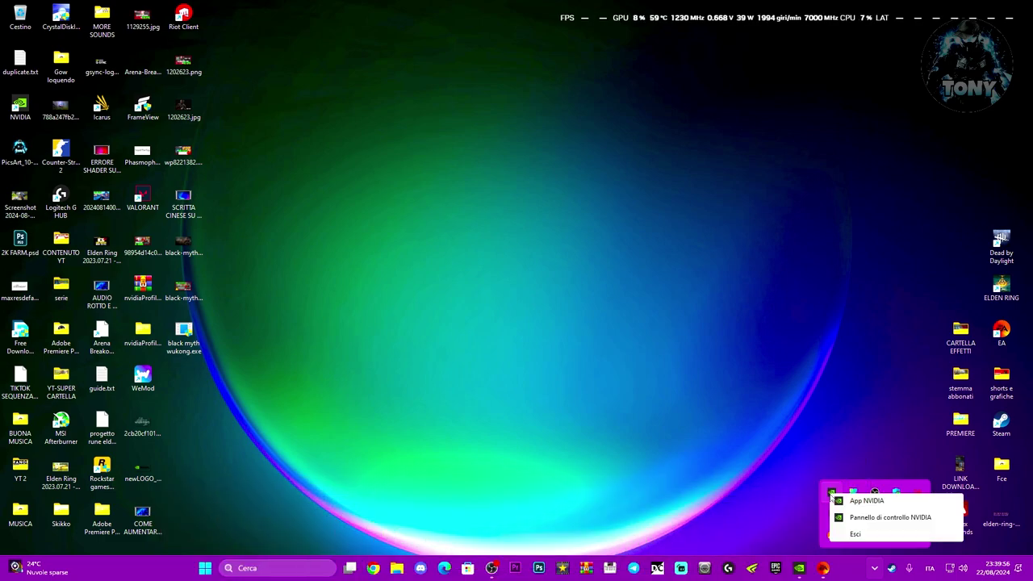
{"action": "left_click", "coordinate": [862, 521]}
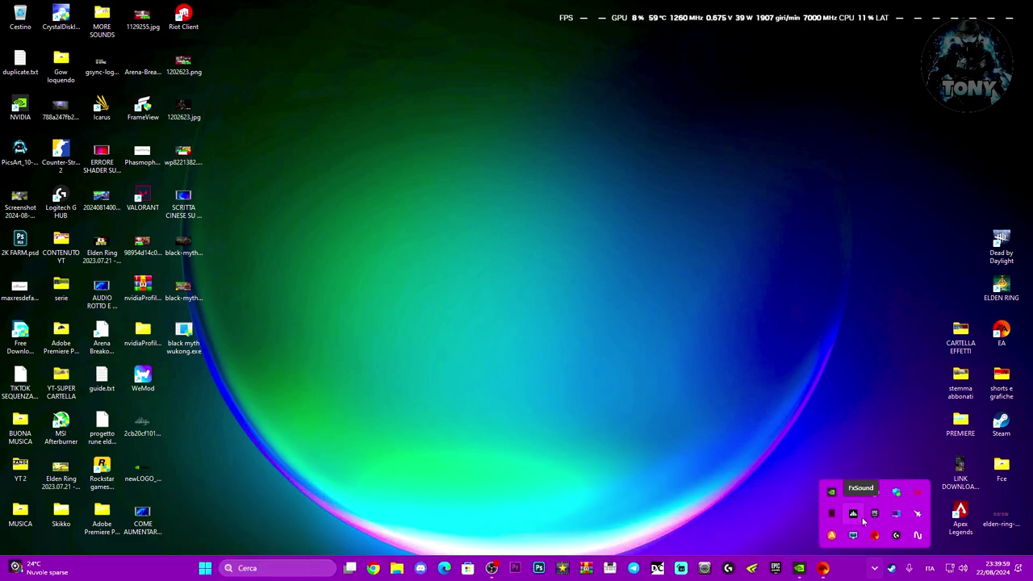
{"action": "left_click", "coordinate": [801, 569]}
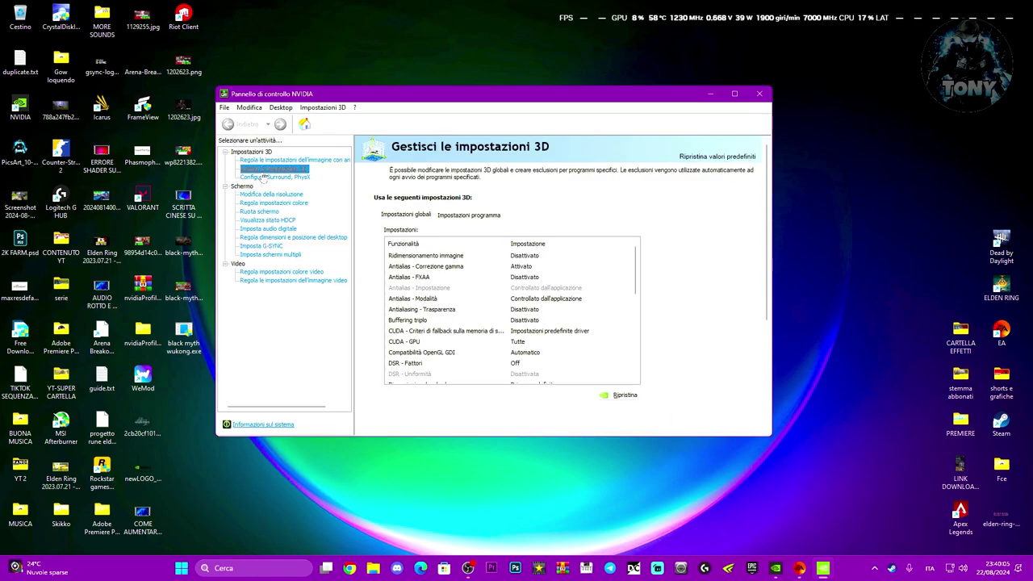
- Add r5apex.exe from the Apex folder on volume E: as the program to customize in the per-program 3D settings
{"action": "left_click", "coordinate": [459, 214]}
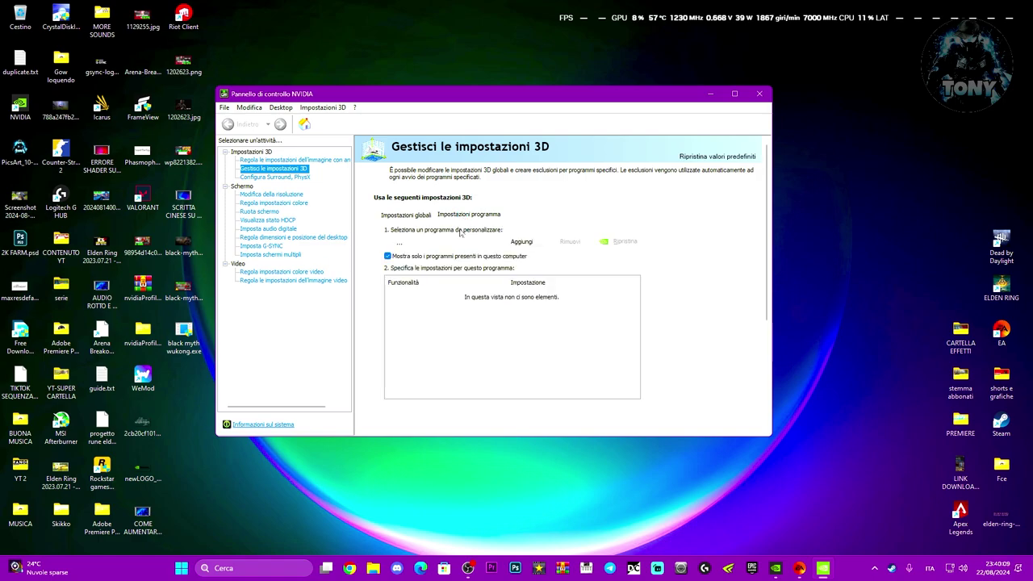
{"action": "left_click", "coordinate": [456, 245]}
{"action": "left_click", "coordinate": [529, 245]}
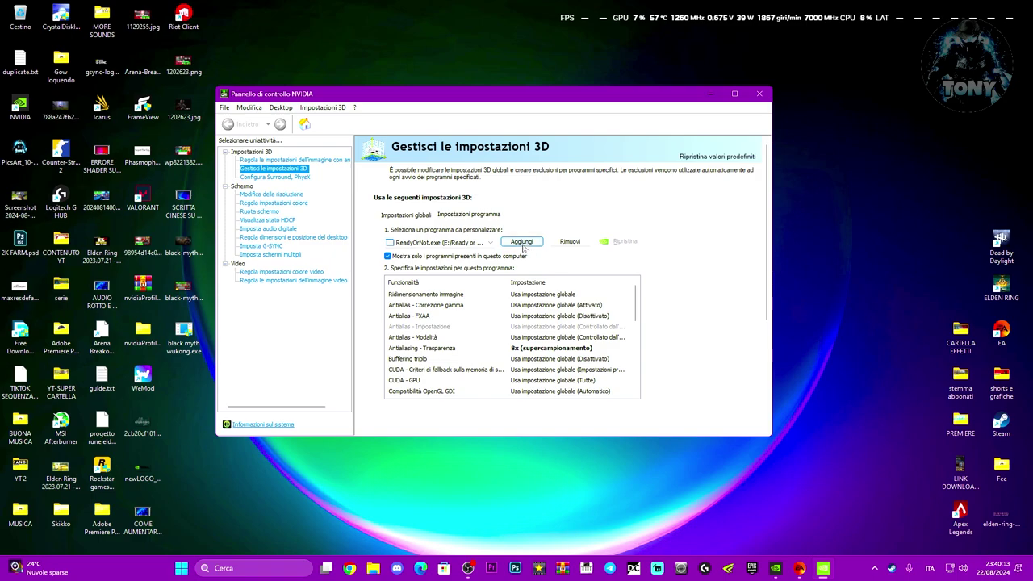
{"action": "left_click", "coordinate": [522, 245]}
{"action": "left_click", "coordinate": [597, 355]}
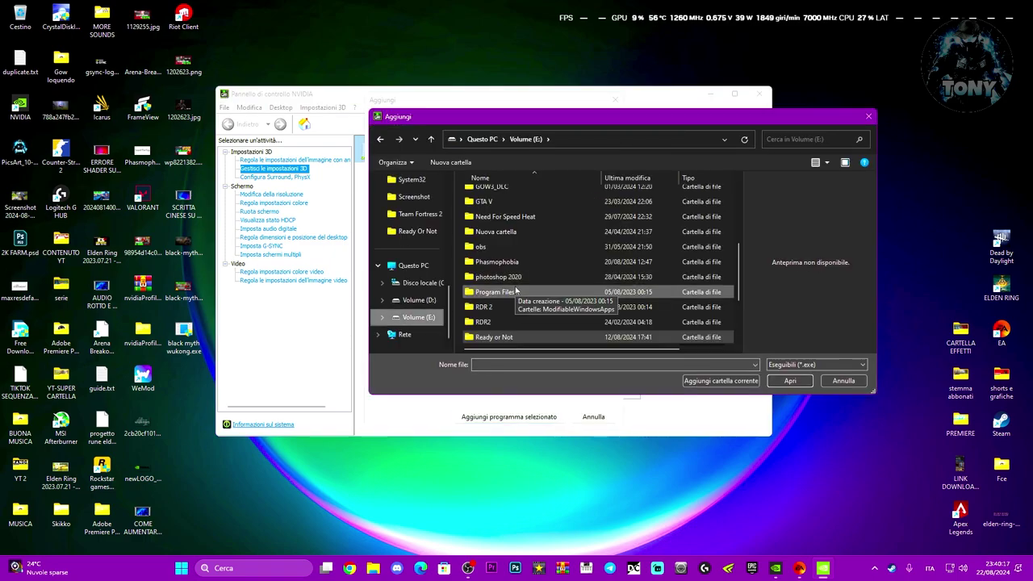
{"action": "double_click", "coordinate": [515, 209]}
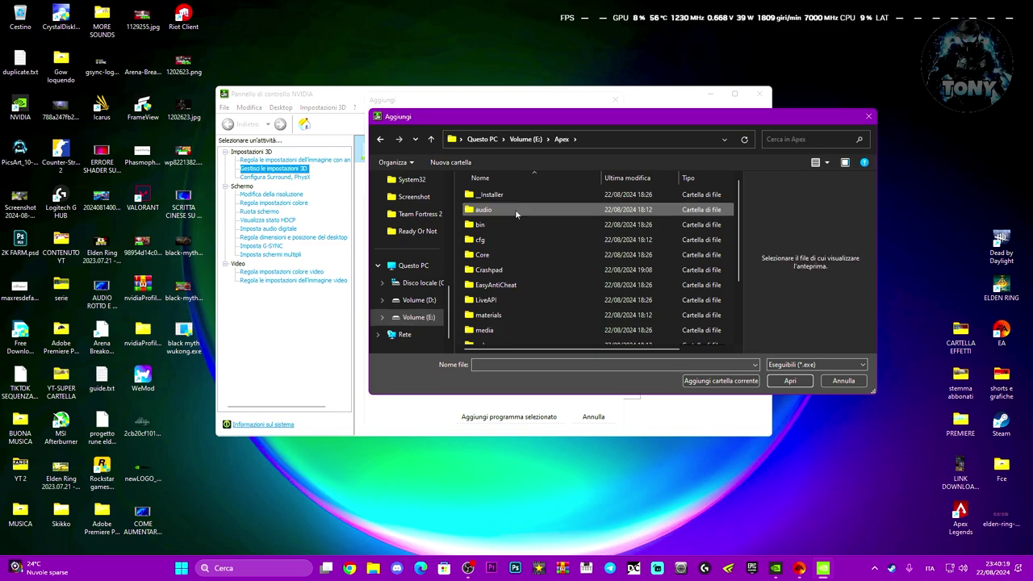
{"action": "scroll", "coordinate": [519, 211], "scroll_direction": "down", "scroll_amount": 2}
{"action": "left_click", "coordinate": [502, 309]}
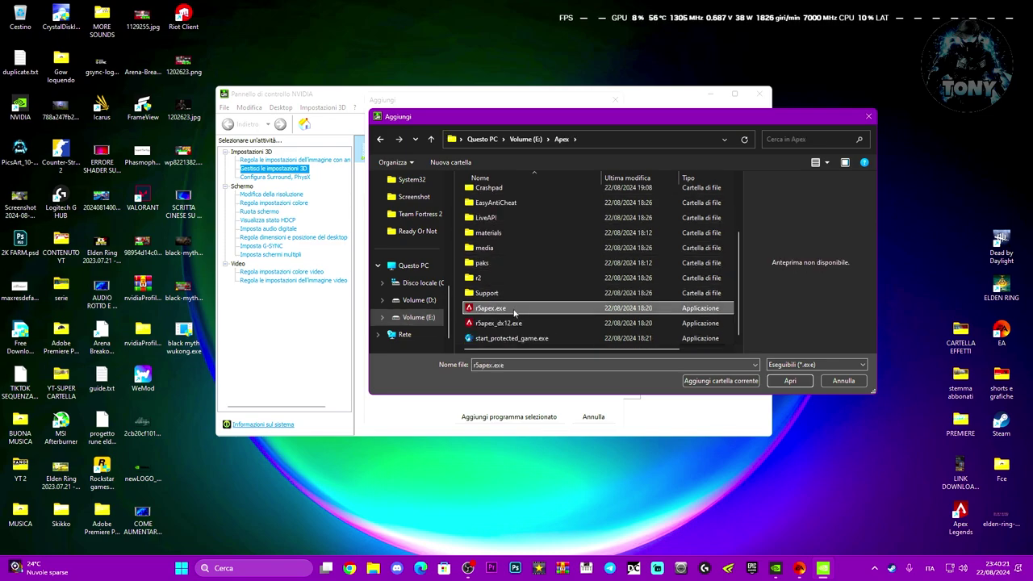
{"action": "left_click", "coordinate": [790, 381]}
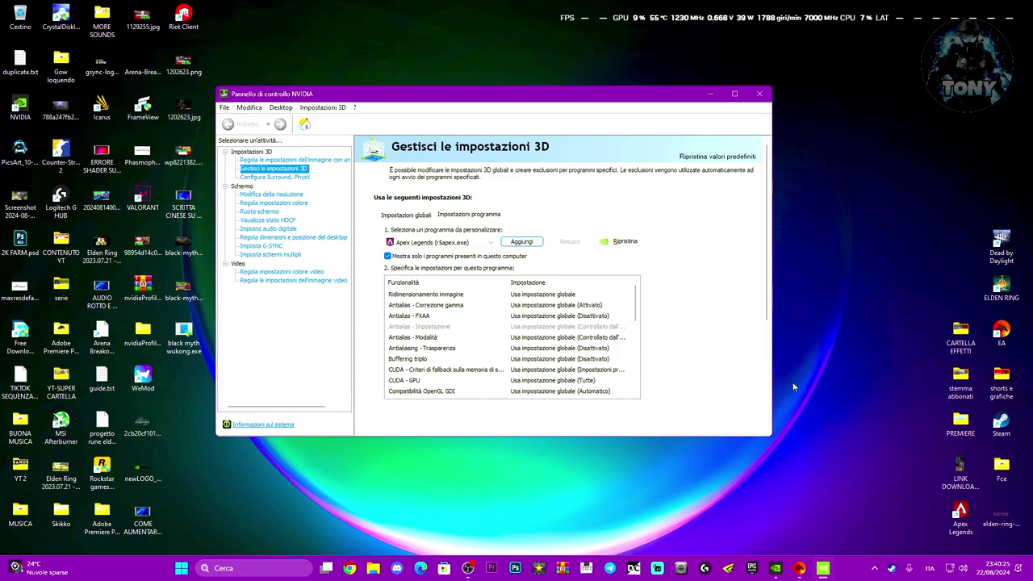
- For Apex Legends, set Ridimensionamento immagine to Disattivato and Antialias - Correzione gamma to Attivato
{"action": "left_click", "coordinate": [545, 297]}
{"action": "left_click", "coordinate": [667, 462]}
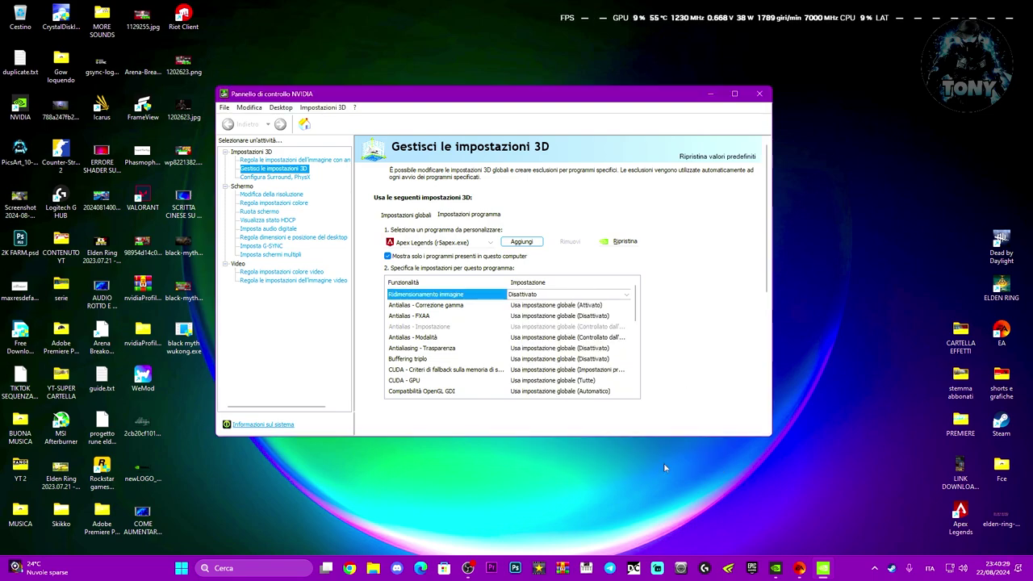
{"action": "scroll", "coordinate": [512, 339], "scroll_direction": "down", "scroll_amount": 1}
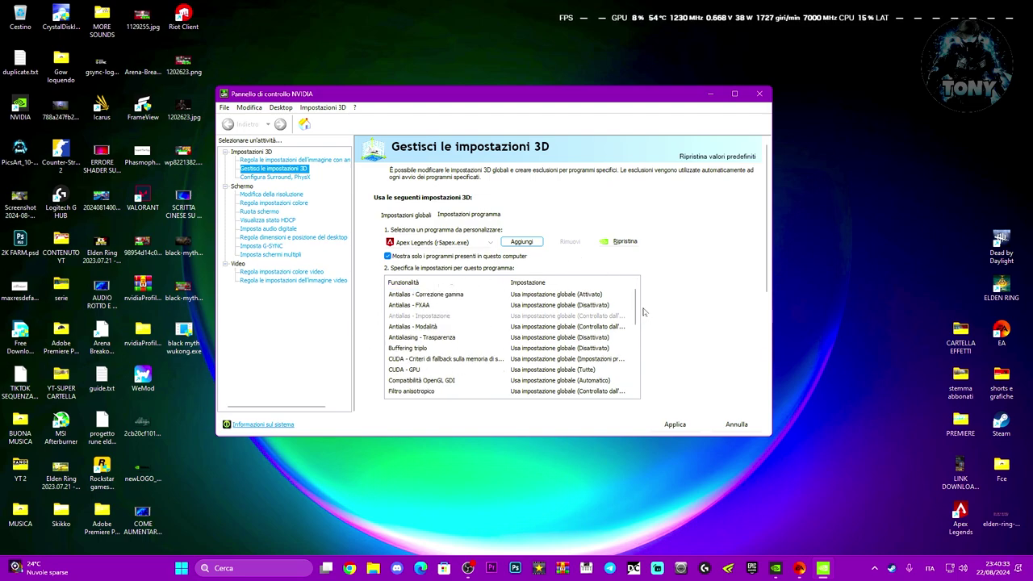
{"action": "scroll", "coordinate": [631, 292], "scroll_direction": "up", "scroll_amount": 1}
{"action": "left_click", "coordinate": [539, 309]}
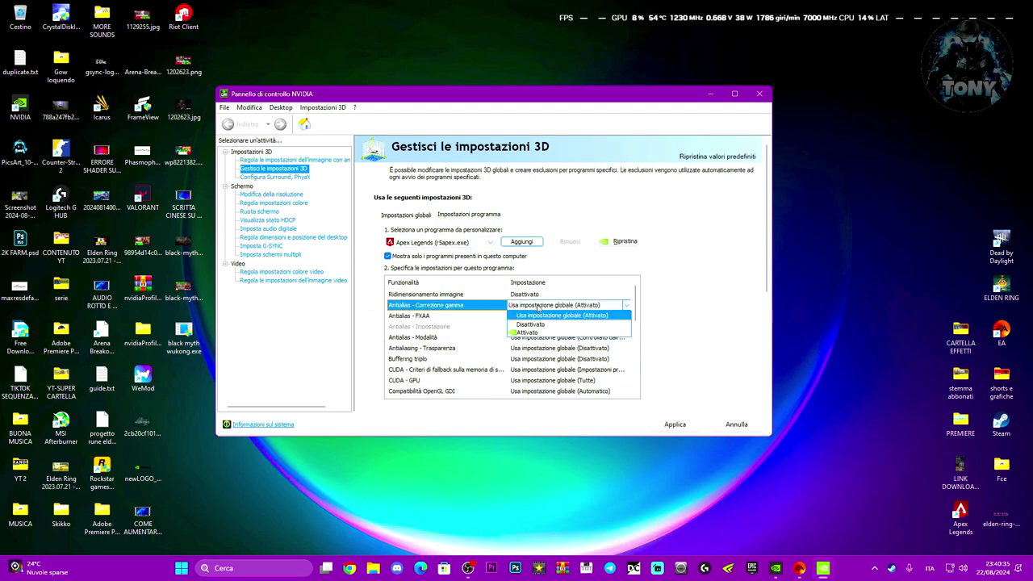
{"action": "left_click", "coordinate": [520, 333]}
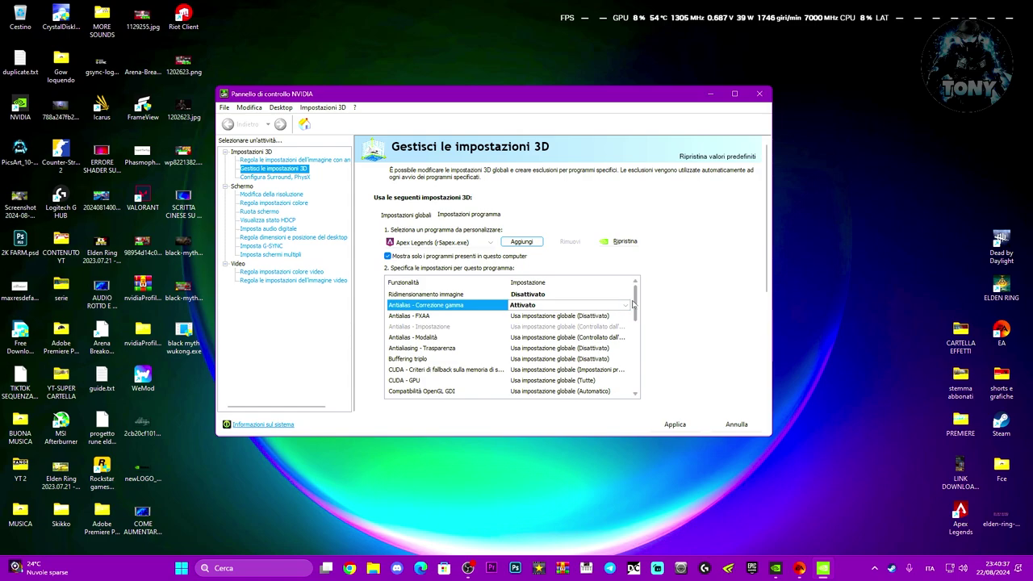
- Set Antialias - FXAA to Disattivato and Antialias - Modalità to Controllato dall'applicazione
{"action": "scroll", "coordinate": [634, 309], "scroll_direction": "down", "scroll_amount": 1}
{"action": "left_click", "coordinate": [556, 306]}
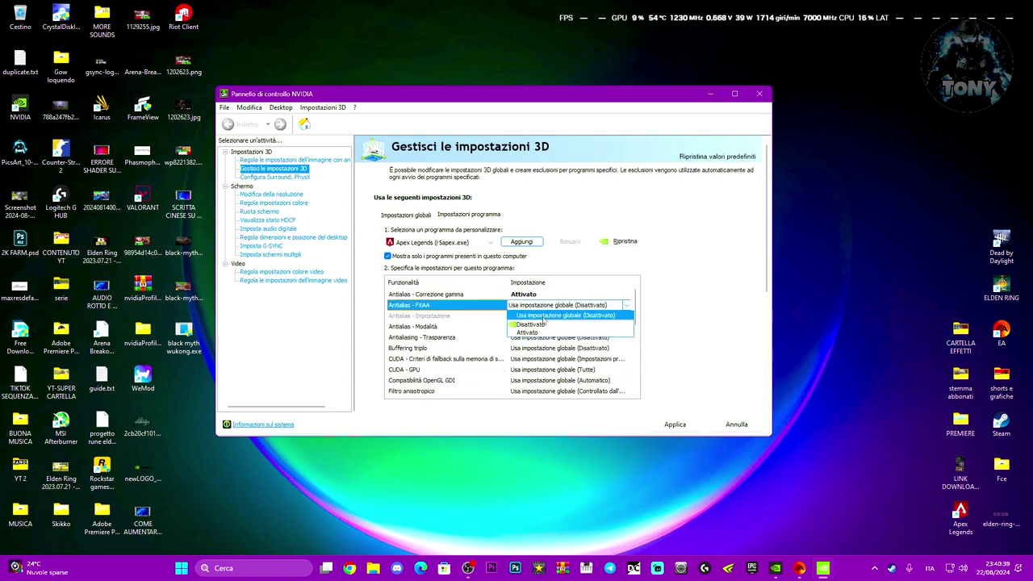
{"action": "scroll", "coordinate": [636, 319], "scroll_direction": "down", "scroll_amount": 5}
{"action": "scroll", "coordinate": [635, 314], "scroll_direction": "up", "scroll_amount": 4}
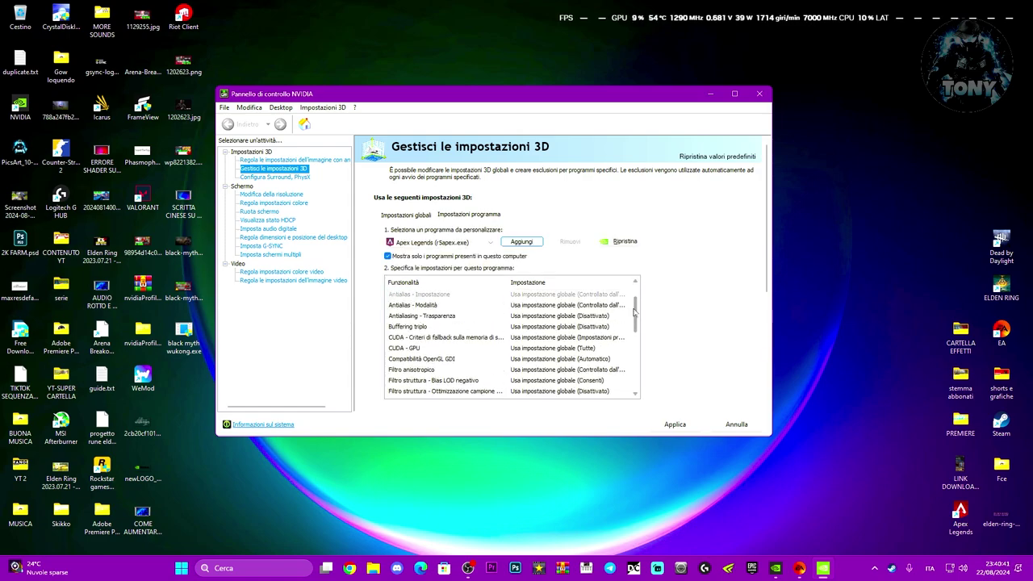
{"action": "left_click", "coordinate": [535, 326]}
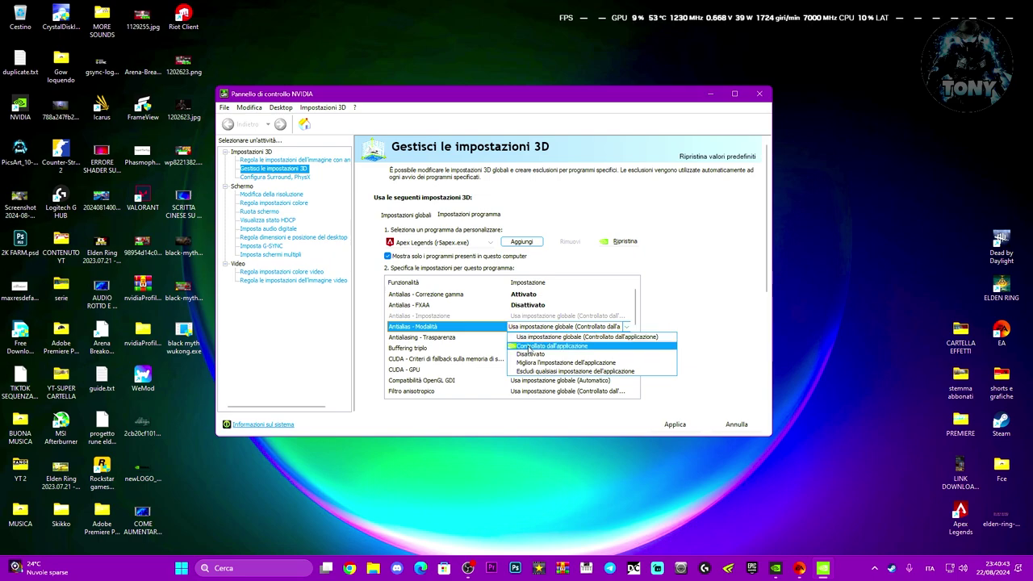
{"action": "left_click", "coordinate": [531, 343]}
- Set Filtro anisotropico to Controllato dall'applicazione, the texture filter's Bias LOD negativo to Consenti and its Ottimizzazione campione to Disattivato
{"action": "left_click_drag", "start_coordinate": [636, 302], "coordinate": [636, 316]}
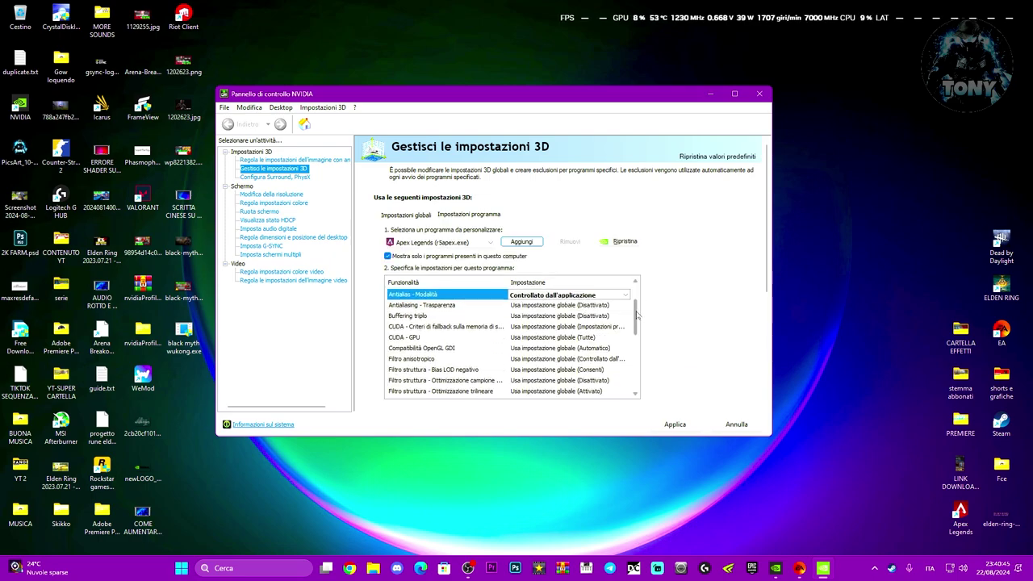
{"action": "left_click", "coordinate": [529, 358]}
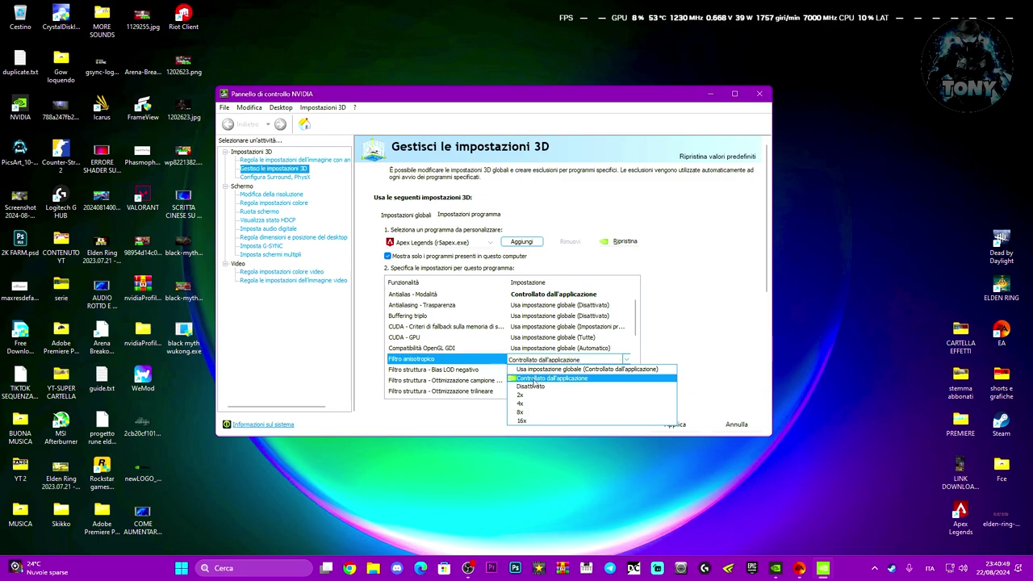
{"action": "left_click", "coordinate": [535, 379]}
{"action": "left_click_drag", "start_coordinate": [635, 303], "coordinate": [633, 339]}
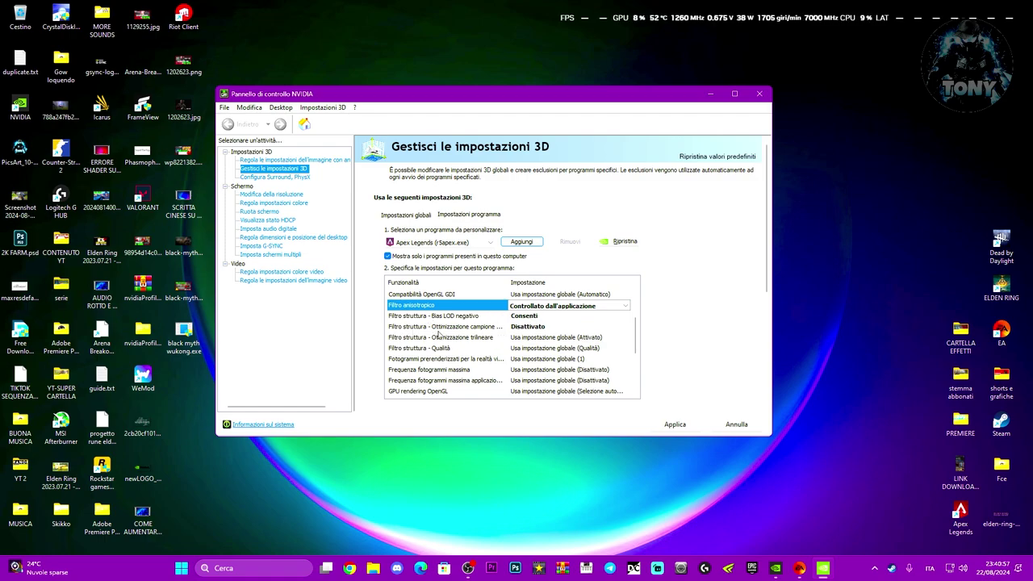
- Set Filtro struttura - Qualità to Prestazioni elevate for Apex Legends
{"action": "scroll", "coordinate": [638, 338], "scroll_direction": "down", "scroll_amount": 1}
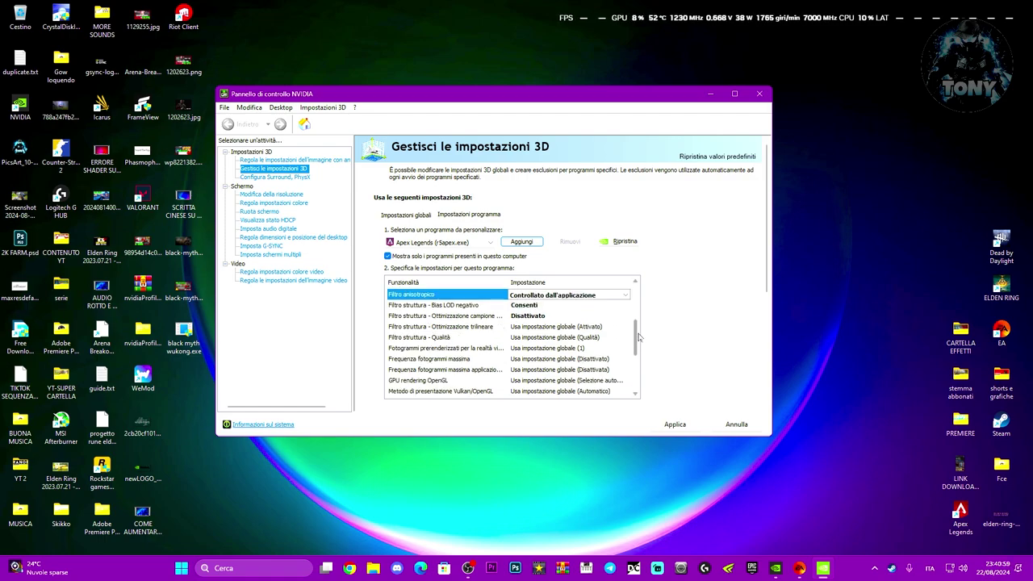
{"action": "left_click", "coordinate": [524, 337]}
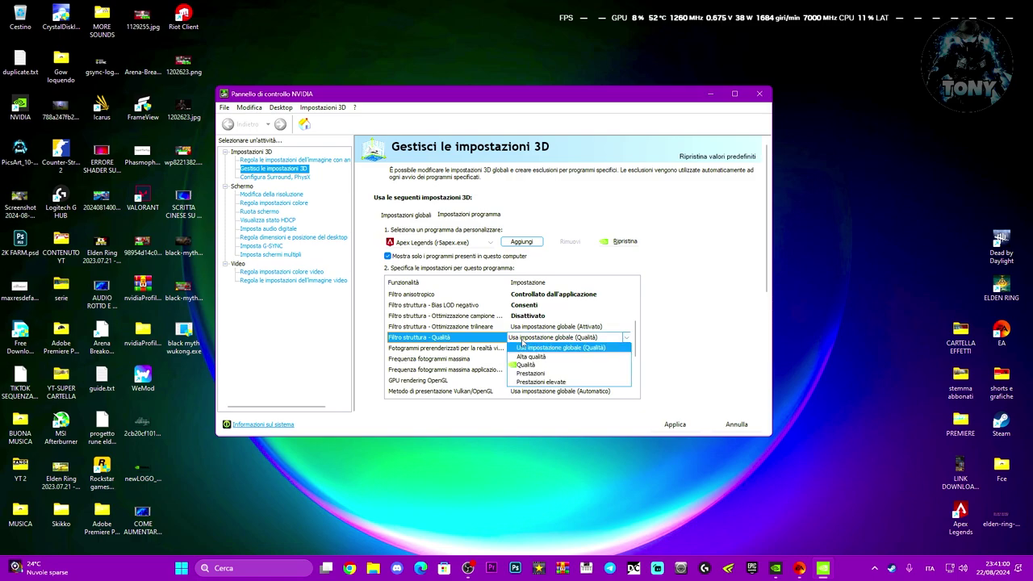
{"action": "left_click", "coordinate": [539, 382]}
{"action": "scroll", "coordinate": [636, 327], "scroll_direction": "down", "scroll_amount": 1}
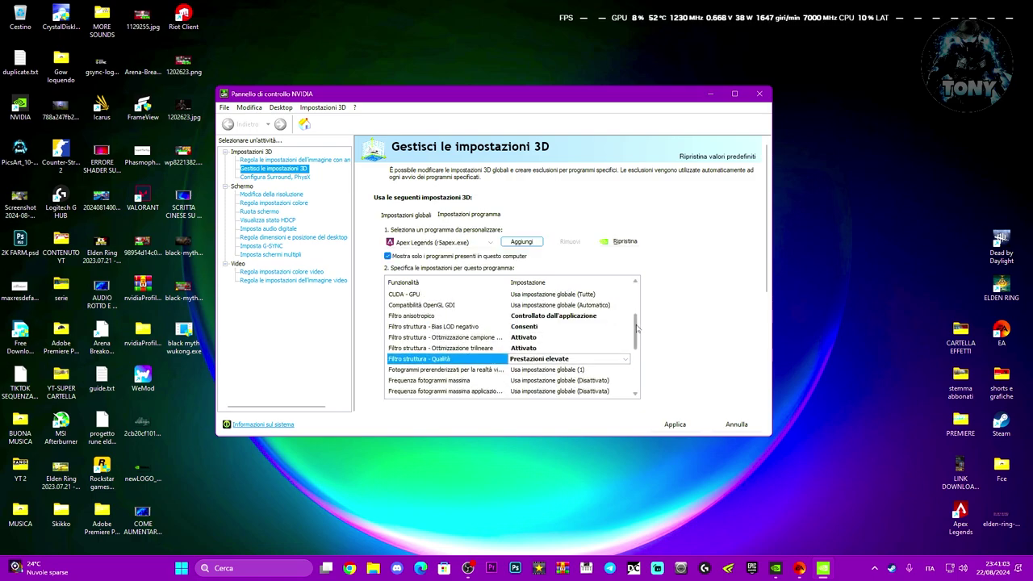
- Set Frequenza fotogrammi massima to Disattivata for Apex Legends
{"action": "scroll", "coordinate": [637, 326], "scroll_direction": "down", "scroll_amount": 2}
{"action": "left_click", "coordinate": [502, 318]}
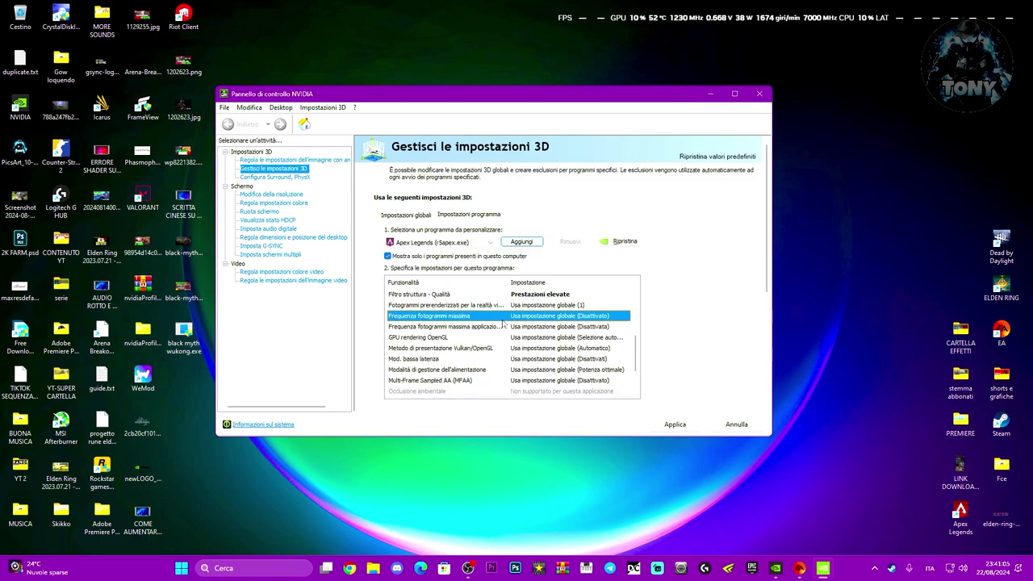
{"action": "left_click", "coordinate": [521, 316]}
{"action": "left_click", "coordinate": [666, 426]}
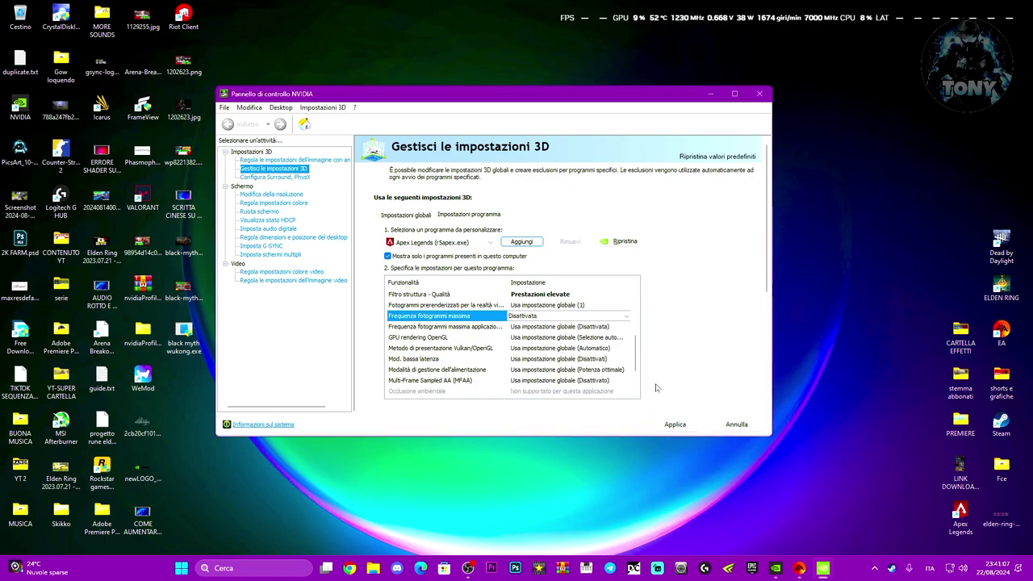
- Set GPU rendering OpenGL to NVIDIA GeForce GTX 1660 SUPER
{"action": "scroll", "coordinate": [635, 358], "scroll_direction": "down", "scroll_amount": 2}
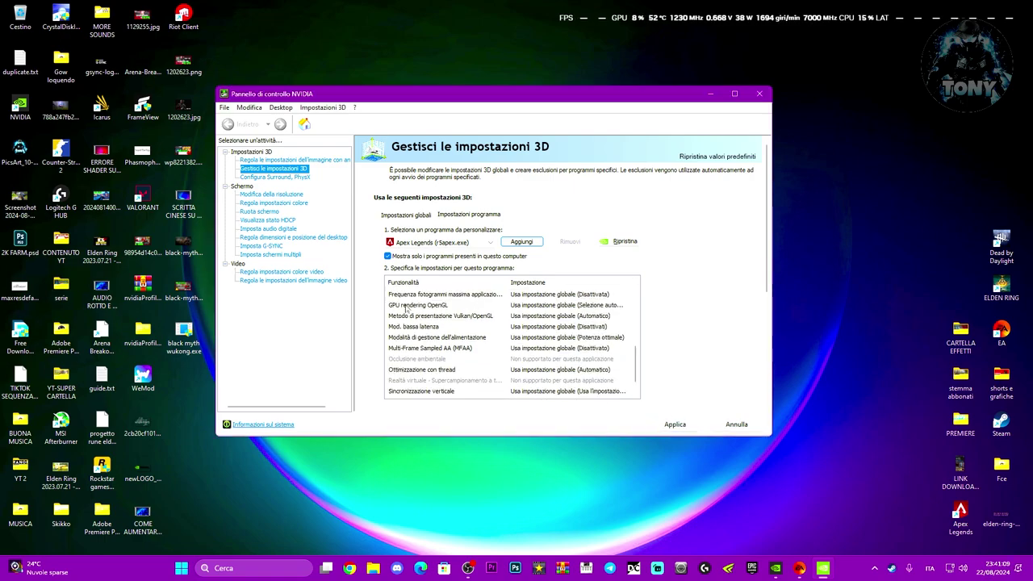
{"action": "left_click", "coordinate": [549, 306]}
{"action": "left_click", "coordinate": [549, 306]}
{"action": "left_click", "coordinate": [533, 331]}
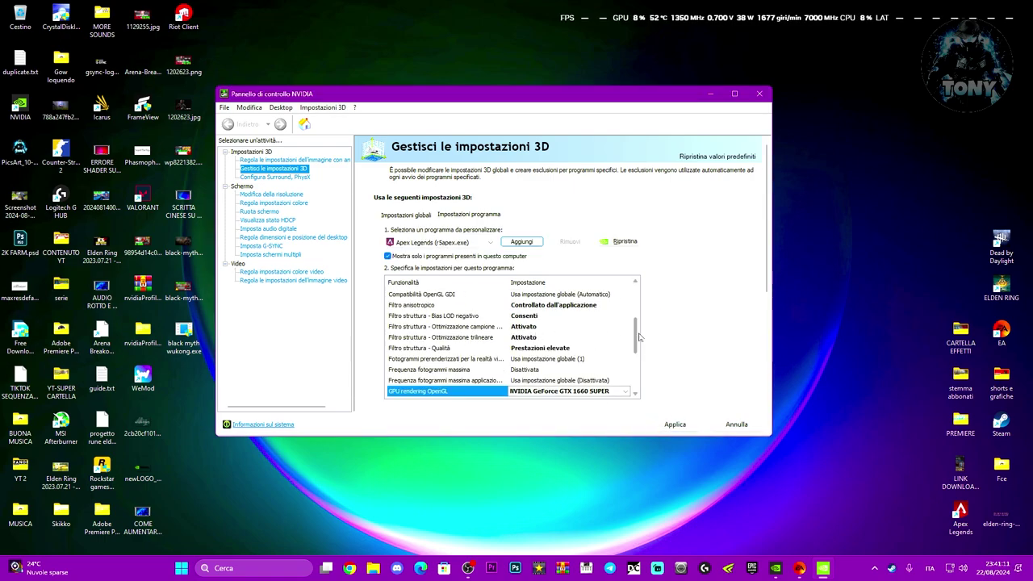
- Set Mod. bassa latenza to Ultra for Apex Legends
{"action": "scroll", "coordinate": [634, 348], "scroll_direction": "up", "scroll_amount": 2}
{"action": "left_click_drag", "start_coordinate": [634, 348], "coordinate": [635, 367]}
{"action": "left_click", "coordinate": [556, 305]}
{"action": "left_click", "coordinate": [557, 305]}
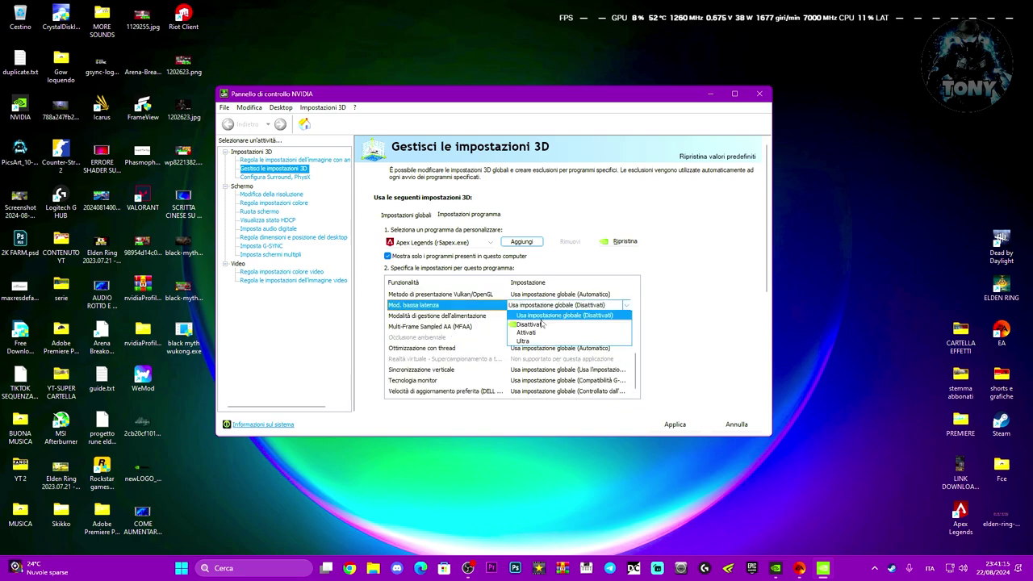
{"action": "left_click", "coordinate": [526, 340]}
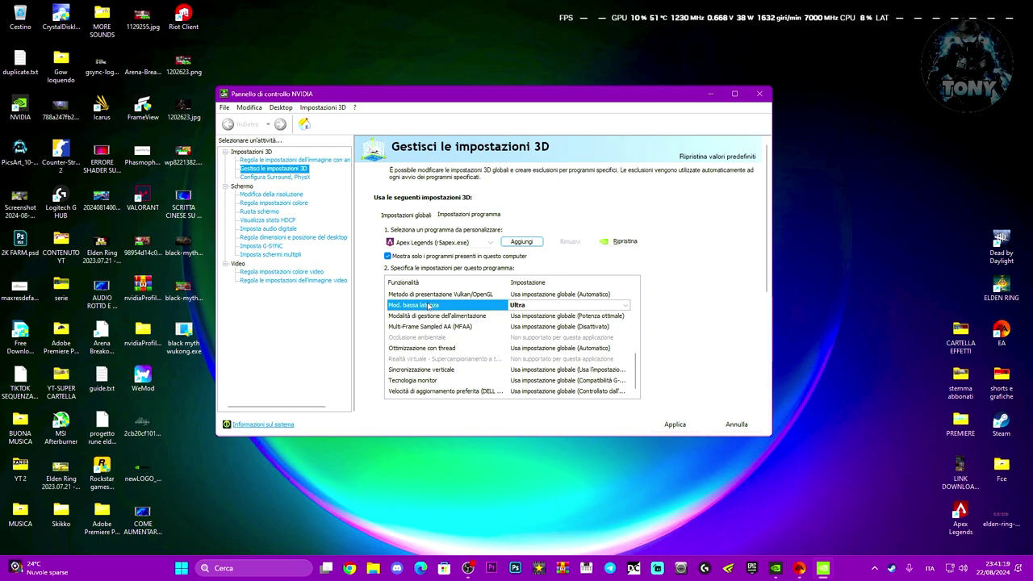
- Set Sincronizzazione verticale to Disattivato and Tecnologia monitor to Compatibilità G-SYNC
{"action": "left_click", "coordinate": [534, 371]}
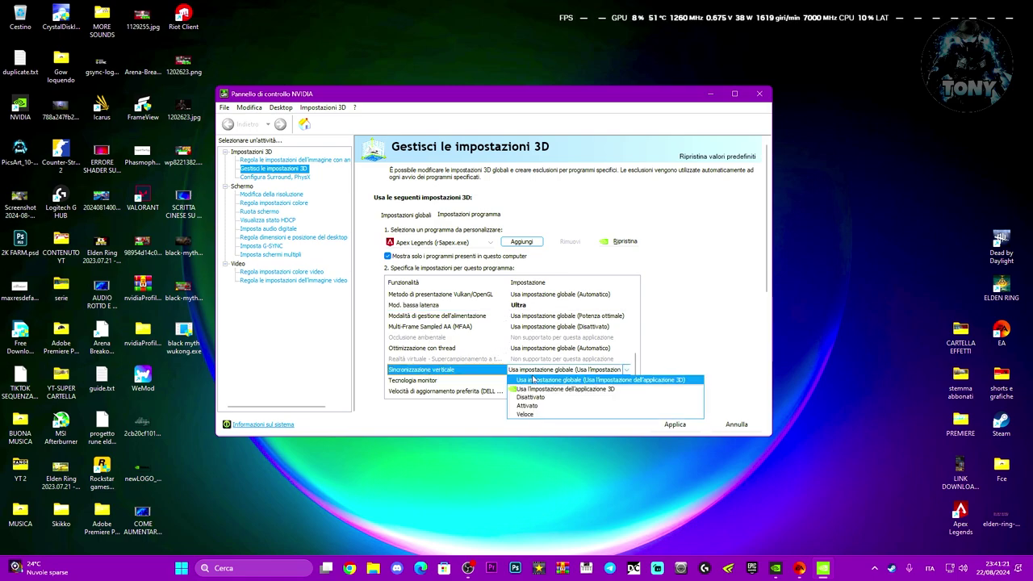
{"action": "left_click", "coordinate": [525, 400]}
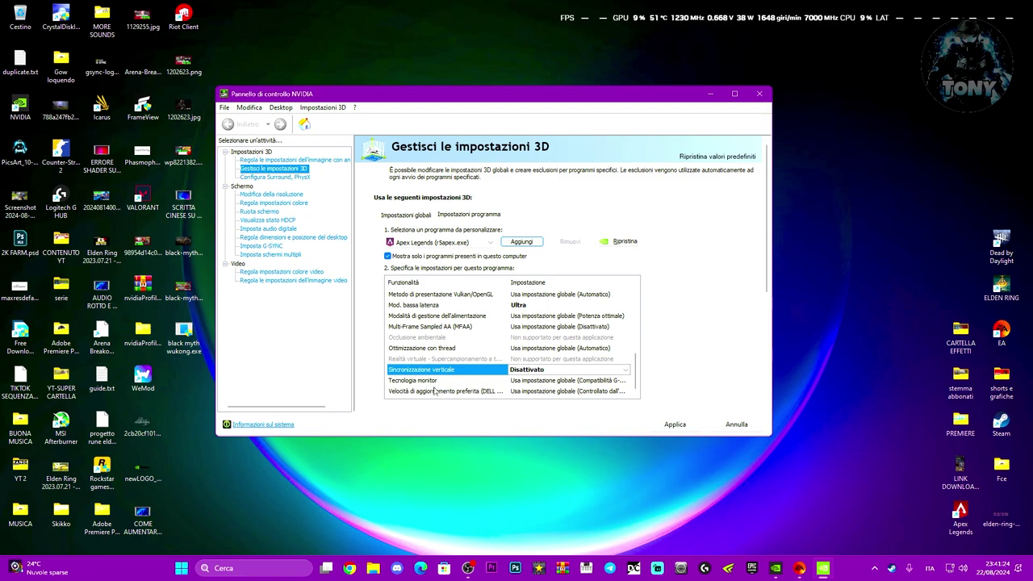
{"action": "left_click", "coordinate": [530, 380]}
{"action": "left_click", "coordinate": [530, 380]}
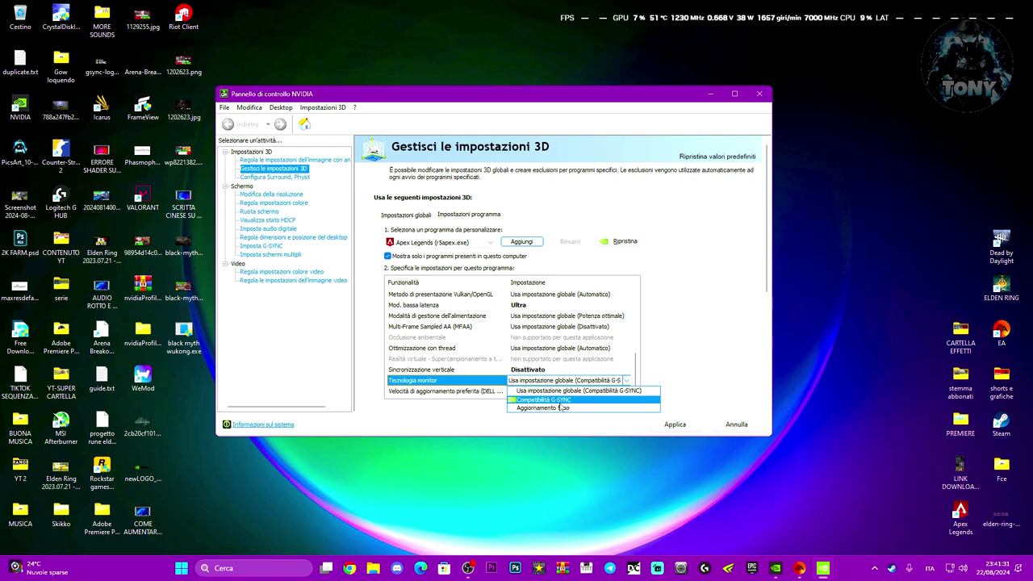
{"action": "left_click", "coordinate": [559, 408]}
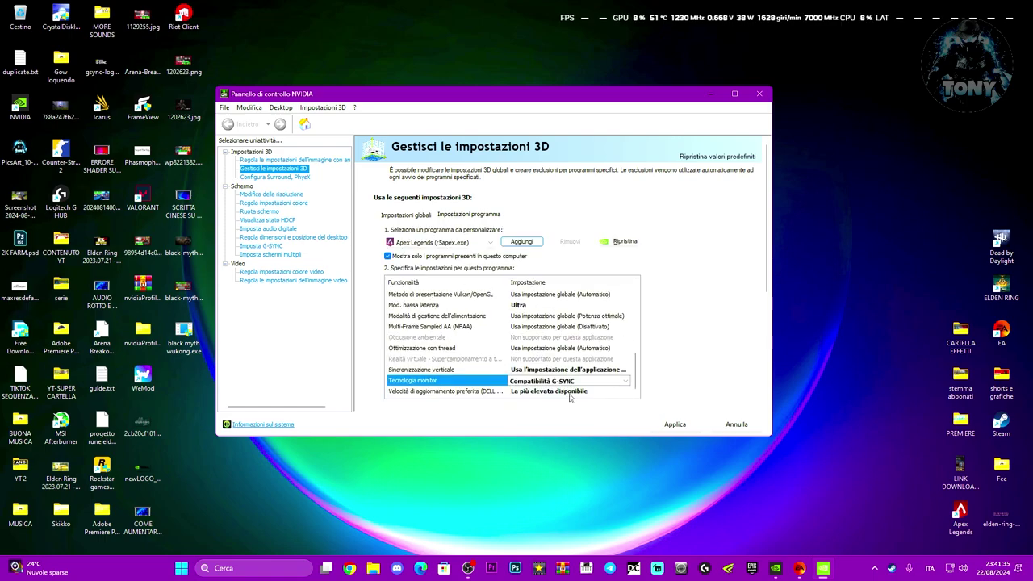
- Set Velocità di aggiornamento preferita to La più elevata disponibile, then apply the changes and close the NVIDIA Control Panel
{"action": "left_click", "coordinate": [523, 394]}
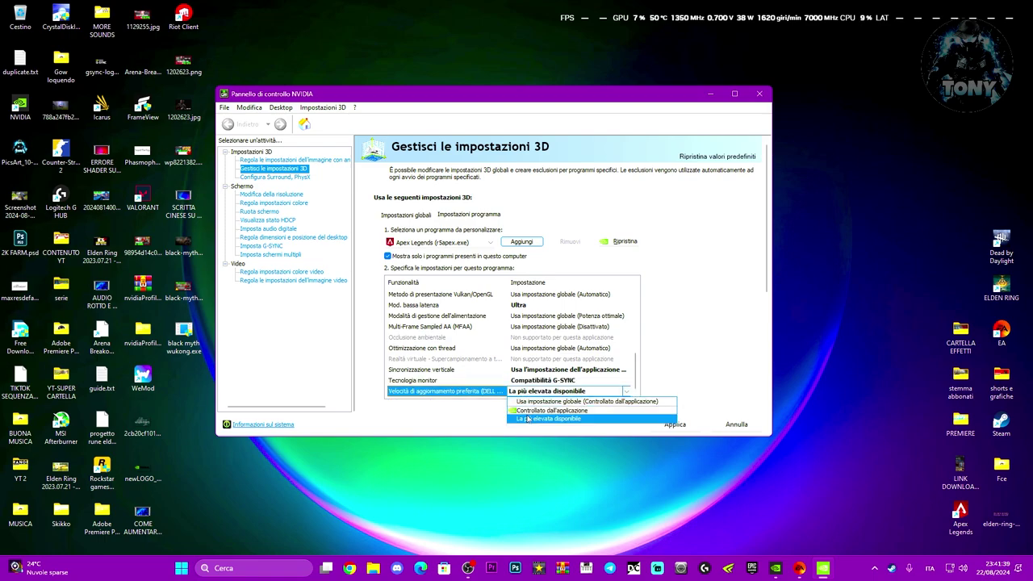
{"action": "left_click", "coordinate": [526, 421]}
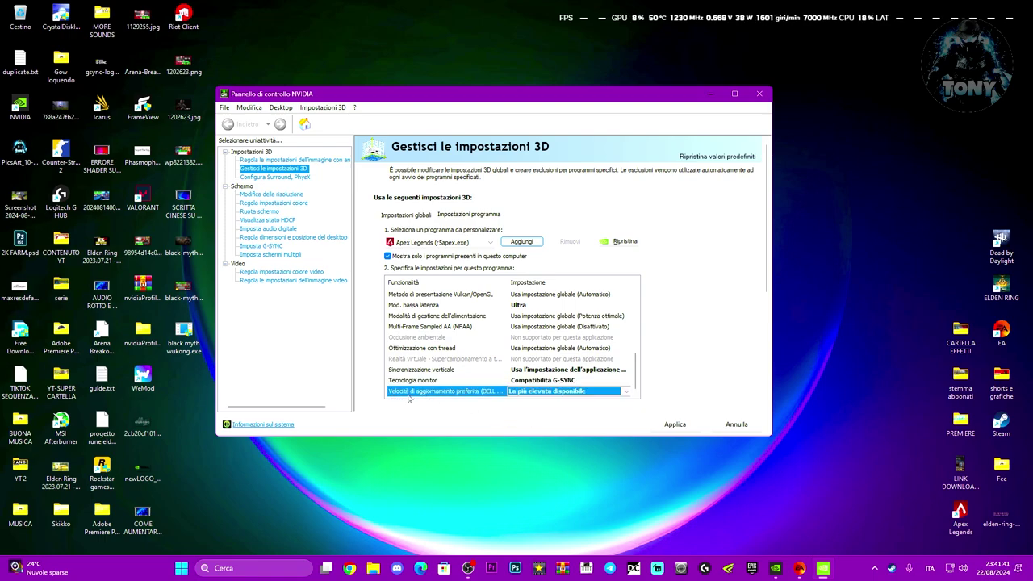
{"action": "left_click", "coordinate": [674, 426]}
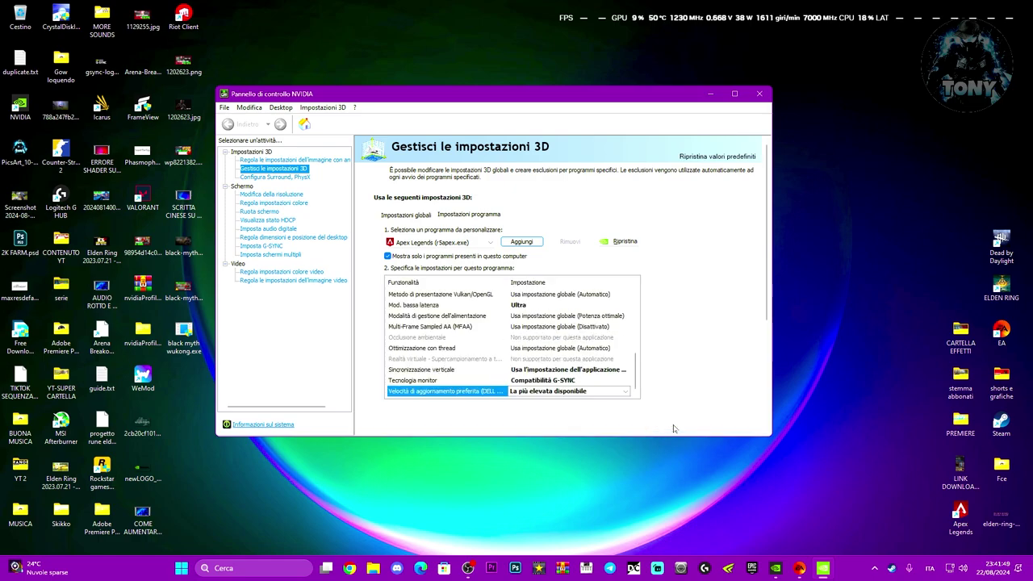
{"action": "left_click", "coordinate": [758, 94]}
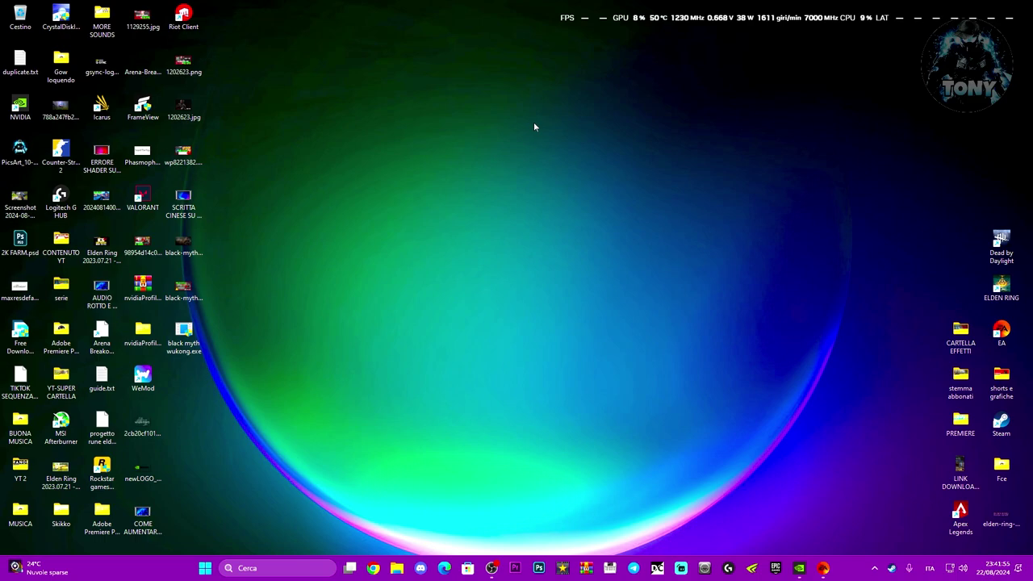
- Move the nvidiaProfileInspector folder to the middle of the desktop and open it
{"action": "left_click_drag", "start_coordinate": [143, 329], "coordinate": [469, 239]}
{"action": "mouse_move", "coordinate": [143, 285]}
{"action": "left_mouse_down"}
{"action": "mouse_move", "coordinate": [374, 231]}
{"action": "mouse_move", "coordinate": [430, 236]}
{"action": "mouse_move", "coordinate": [143, 290]}
{"action": "left_mouse_up"}
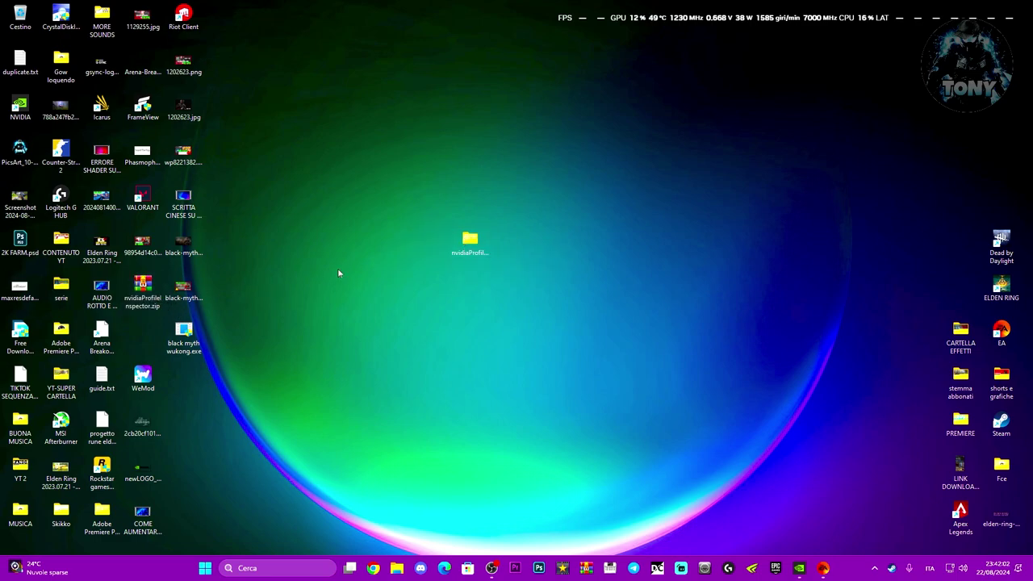
{"action": "double_click", "coordinate": [471, 241]}
- Launch nvidiaProfileInspector.exe and load the Apex Legends profile
{"action": "left_click", "coordinate": [331, 193]}
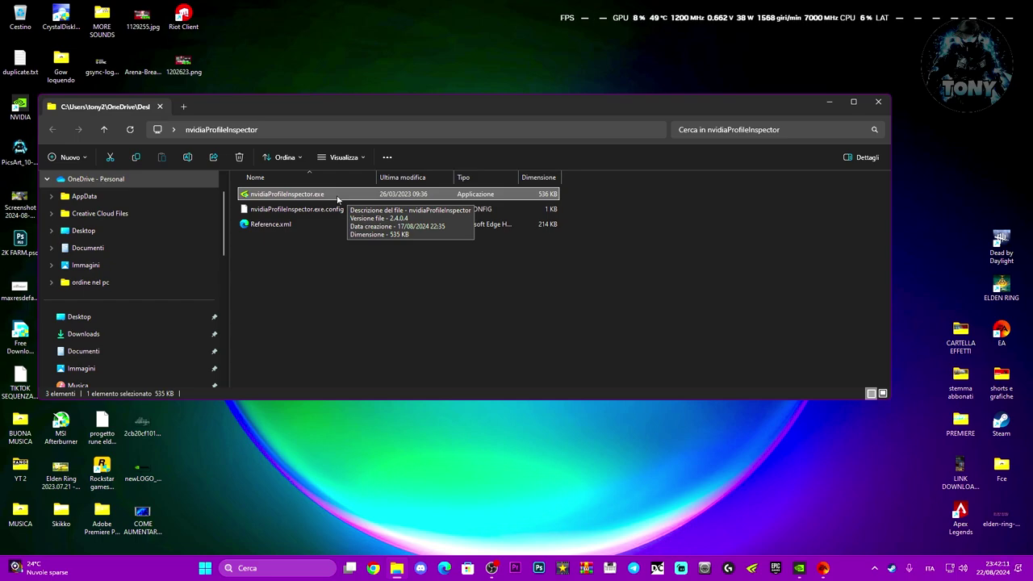
{"action": "left_click_drag", "start_coordinate": [321, 104], "coordinate": [376, 110]}
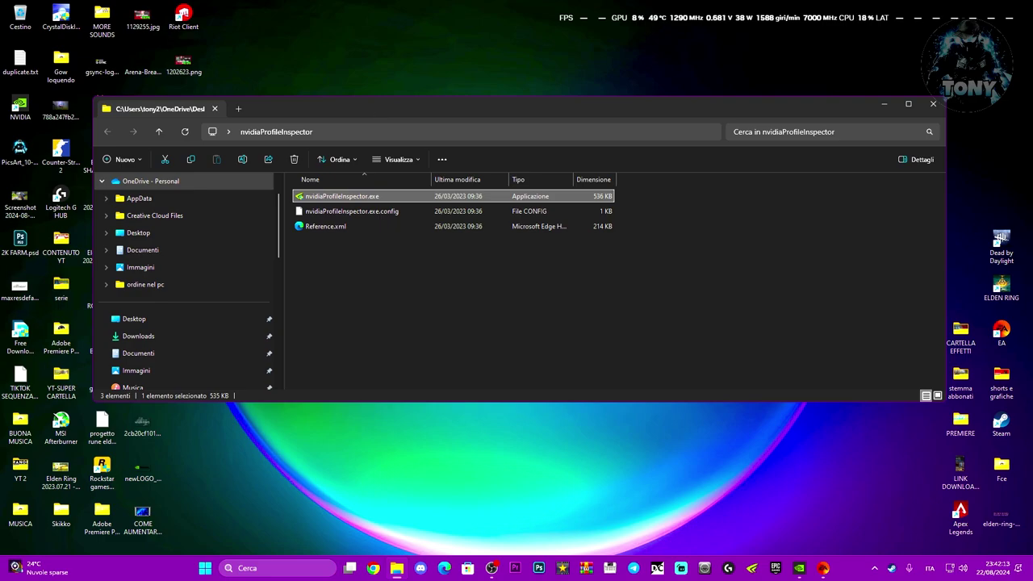
{"action": "left_click_drag", "start_coordinate": [419, 110], "coordinate": [526, 109]}
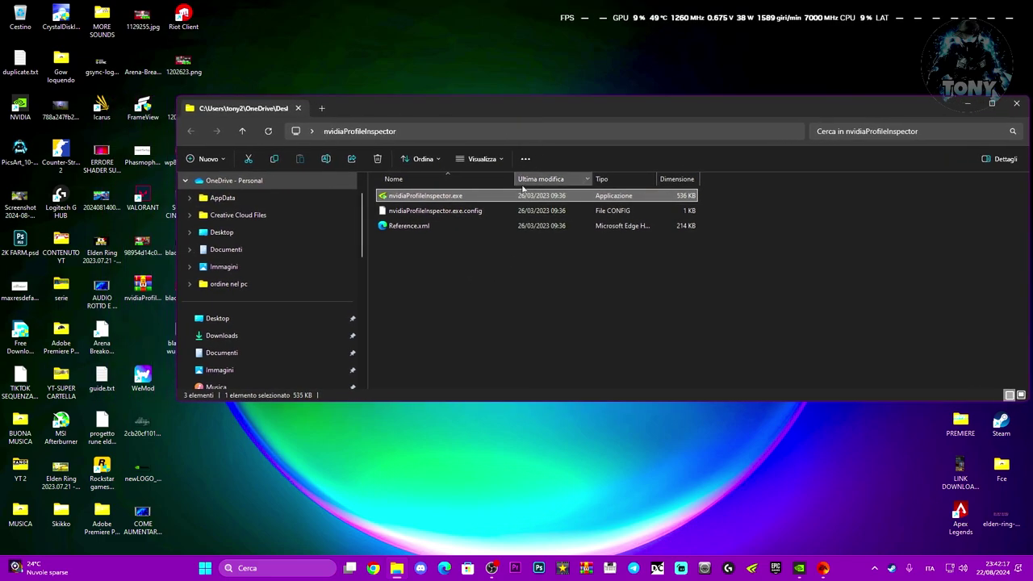
{"action": "mouse_move", "coordinate": [490, 202]}
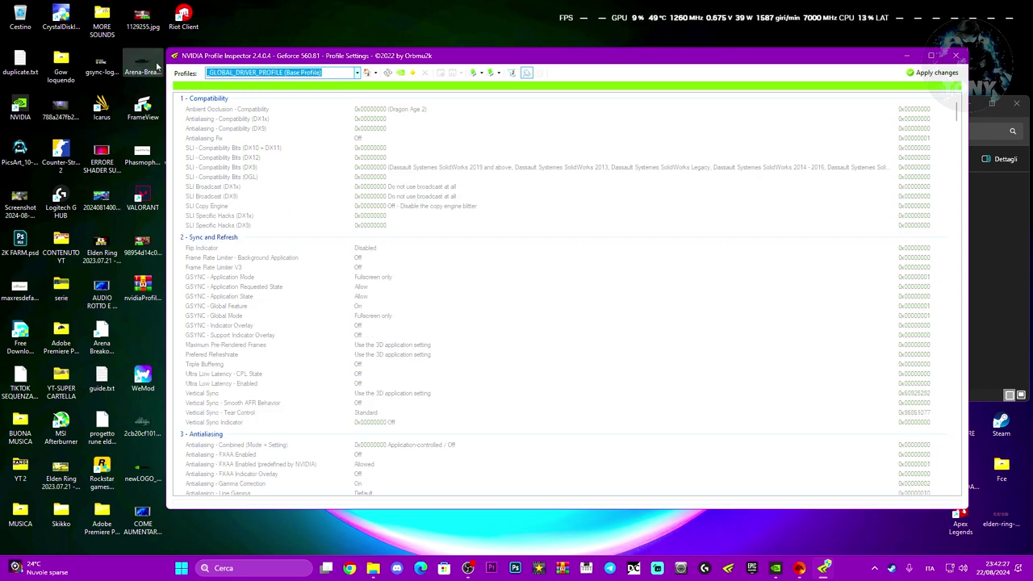
{"action": "type", "text": "apex"}
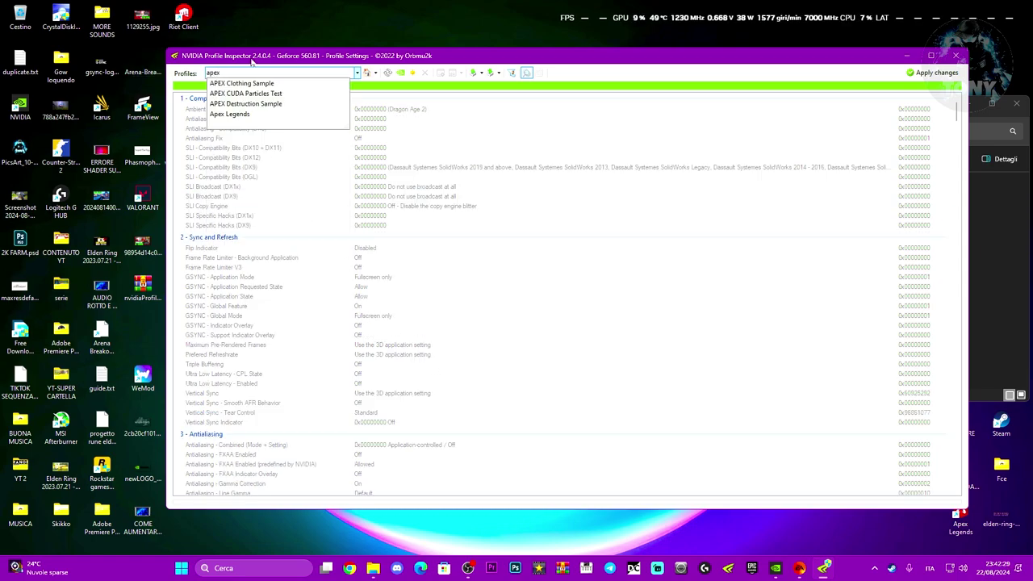
{"action": "left_click", "coordinate": [233, 115]}
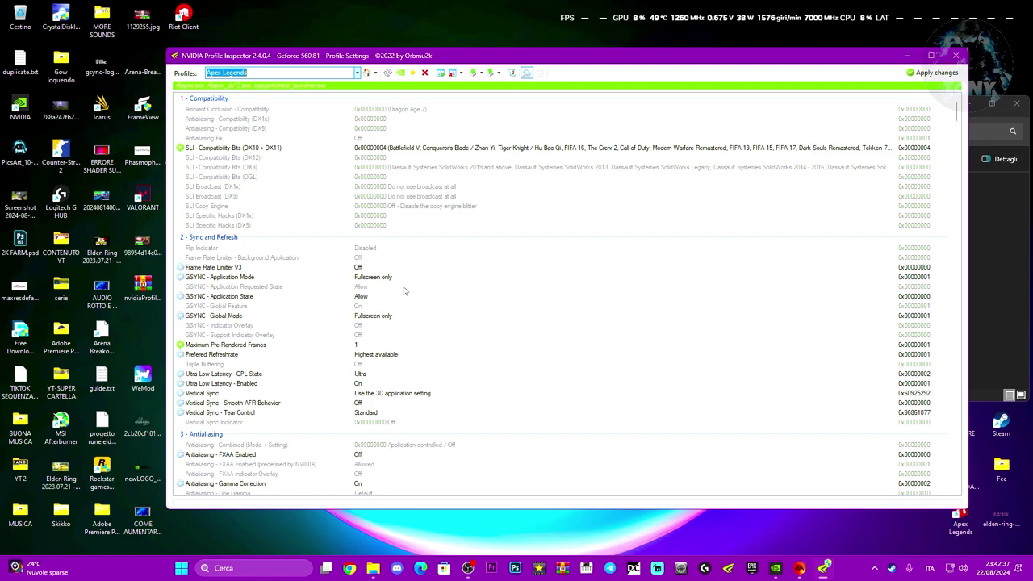
- Look through the Apex Legends profile's sync, antialiasing, texture filtering and common settings
{"action": "scroll", "coordinate": [405, 290], "scroll_direction": "down", "scroll_amount": 9}
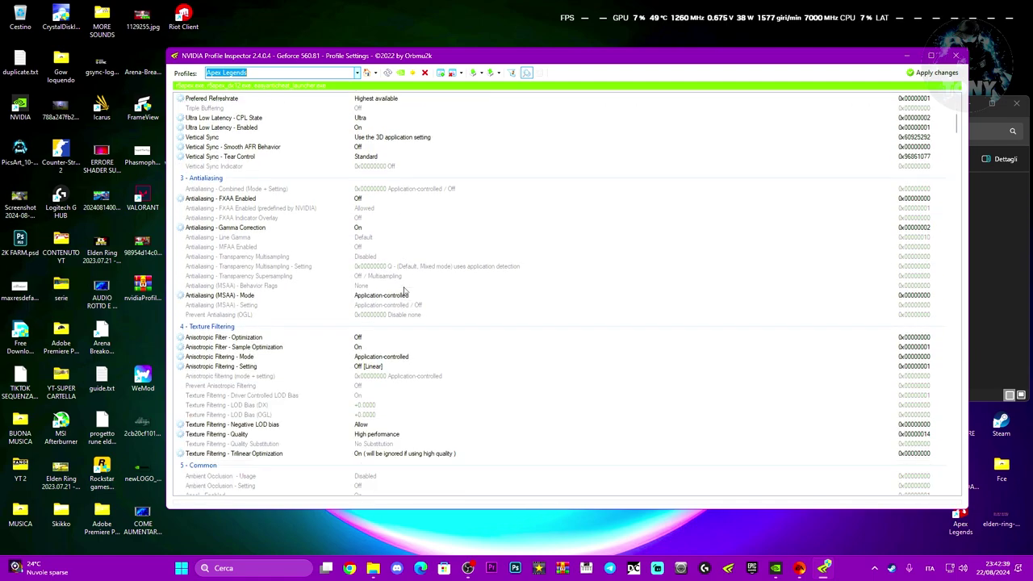
{"action": "scroll", "coordinate": [405, 290], "scroll_direction": "down", "scroll_amount": 3}
{"action": "scroll", "coordinate": [405, 290], "scroll_direction": "up", "scroll_amount": 7}
{"action": "scroll", "coordinate": [405, 291], "scroll_direction": "down", "scroll_amount": 15}
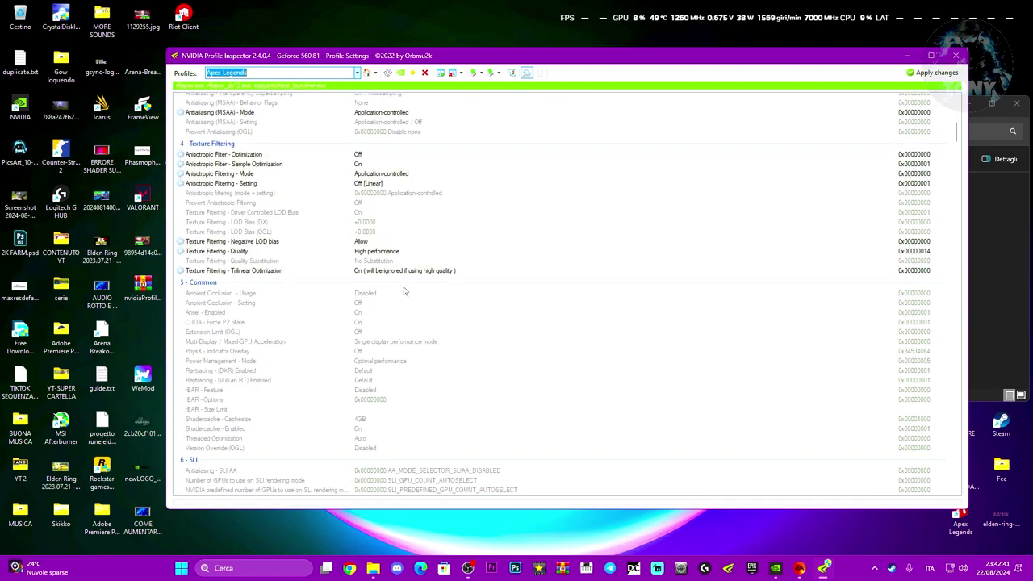
{"action": "scroll", "coordinate": [405, 290], "scroll_direction": "up", "scroll_amount": 5}
{"action": "scroll", "coordinate": [405, 290], "scroll_direction": "up", "scroll_amount": 4}
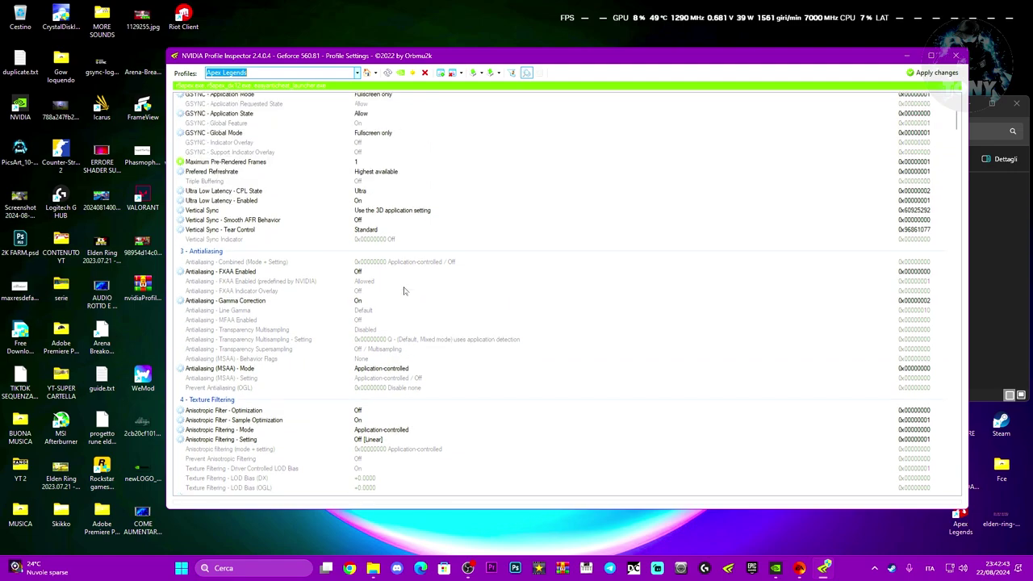
{"action": "scroll", "coordinate": [405, 290], "scroll_direction": "up", "scroll_amount": 9}
- Set Antialiasing - Transparency Supersampling to 0x00000008 AA_MODE_REPLAY_MODE_ALL in the Apex Legends profile
{"action": "scroll", "coordinate": [404, 291], "scroll_direction": "down", "scroll_amount": 8}
{"action": "scroll", "coordinate": [405, 291], "scroll_direction": "down", "scroll_amount": 1}
{"action": "left_click", "coordinate": [272, 350]}
{"action": "left_click", "coordinate": [891, 350]}
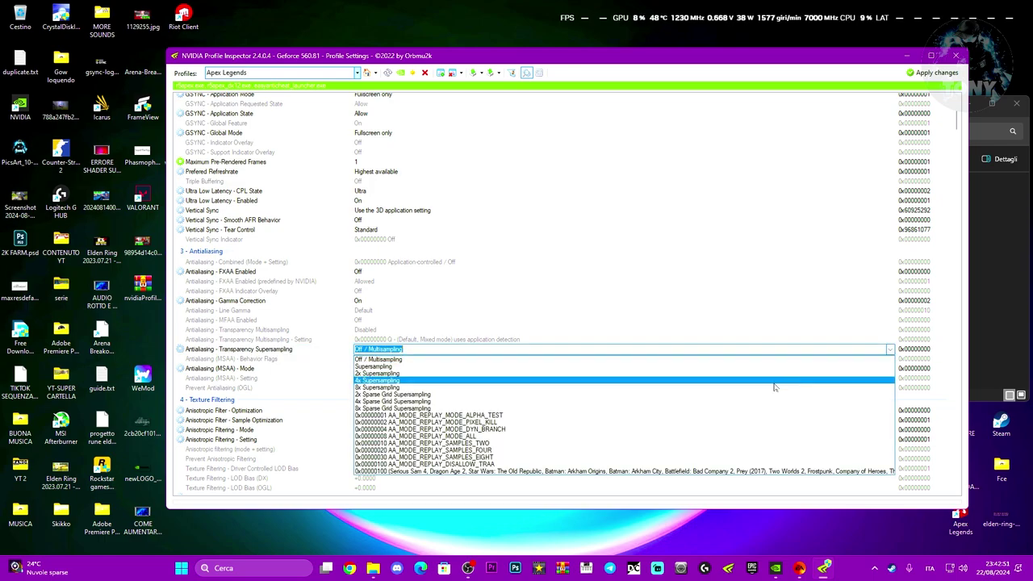
{"action": "left_click", "coordinate": [390, 437]}
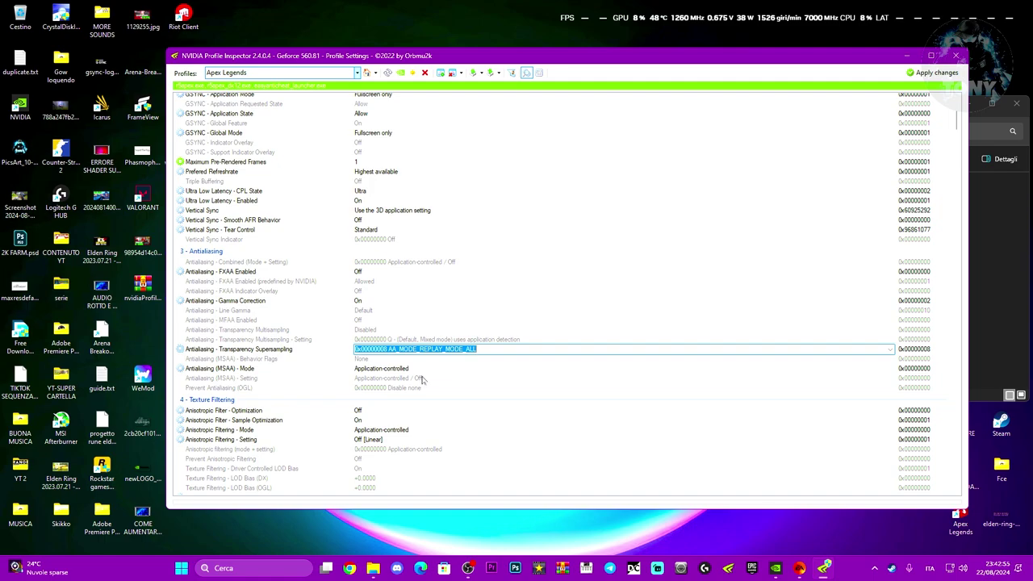
- Set Texture Filtering - LOD Bias (DX) to +2.7500
{"action": "scroll", "coordinate": [420, 379], "scroll_direction": "down", "scroll_amount": 3}
{"action": "left_click", "coordinate": [367, 370]}
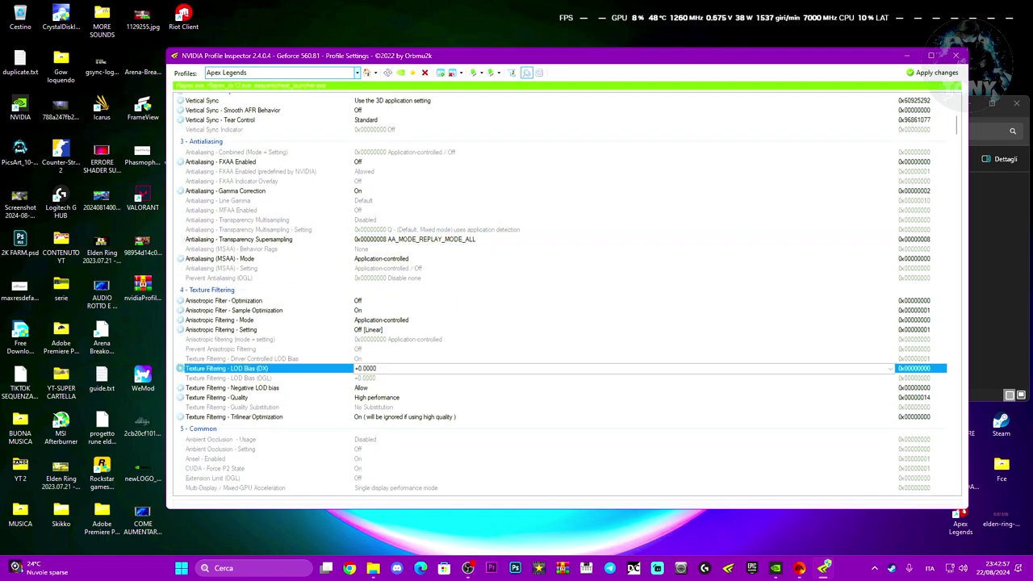
{"action": "left_click", "coordinate": [891, 369]}
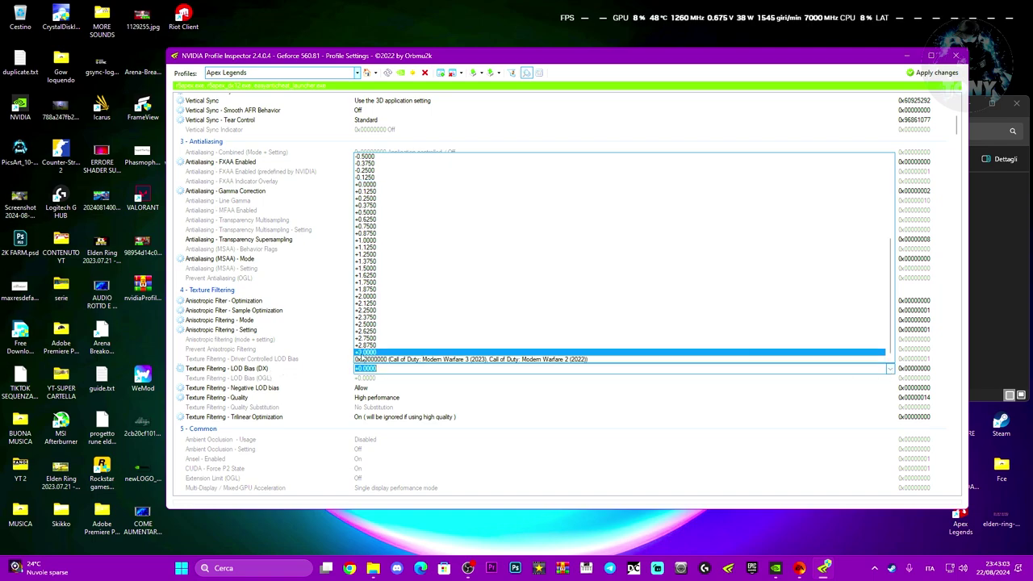
{"action": "left_click", "coordinate": [373, 339]}
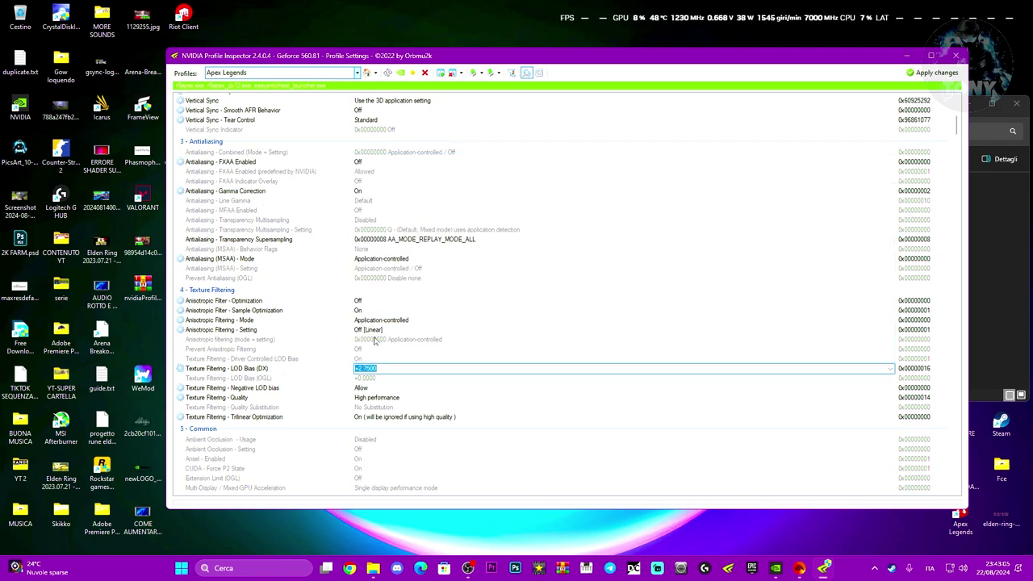
- Set Texture Filtering - LOD Bias (OGL) to +2.7500
{"action": "left_click", "coordinate": [426, 378]}
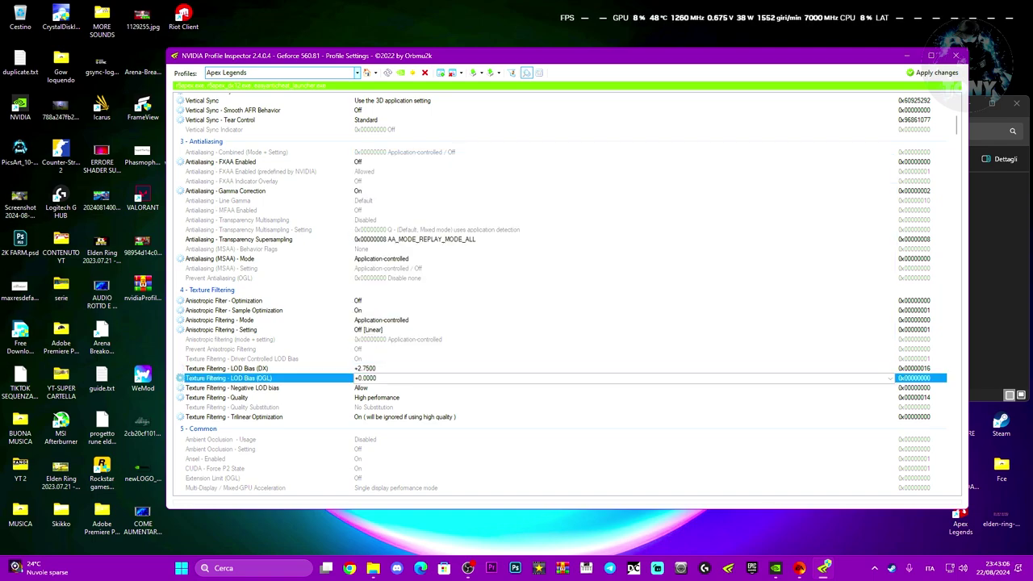
{"action": "left_click", "coordinate": [891, 377]}
{"action": "scroll", "coordinate": [484, 334], "scroll_direction": "down", "scroll_amount": 5}
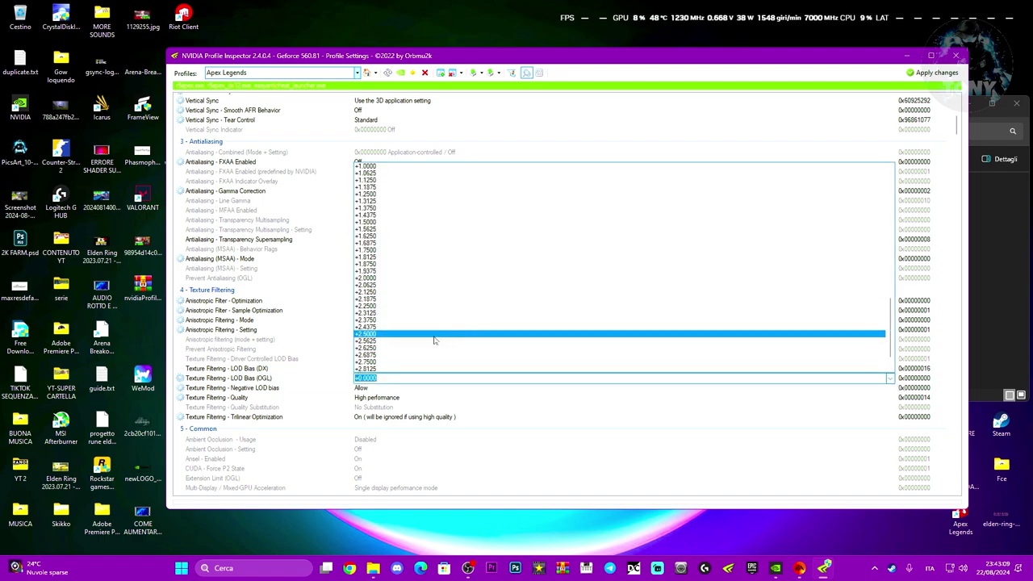
{"action": "left_click", "coordinate": [373, 362]}
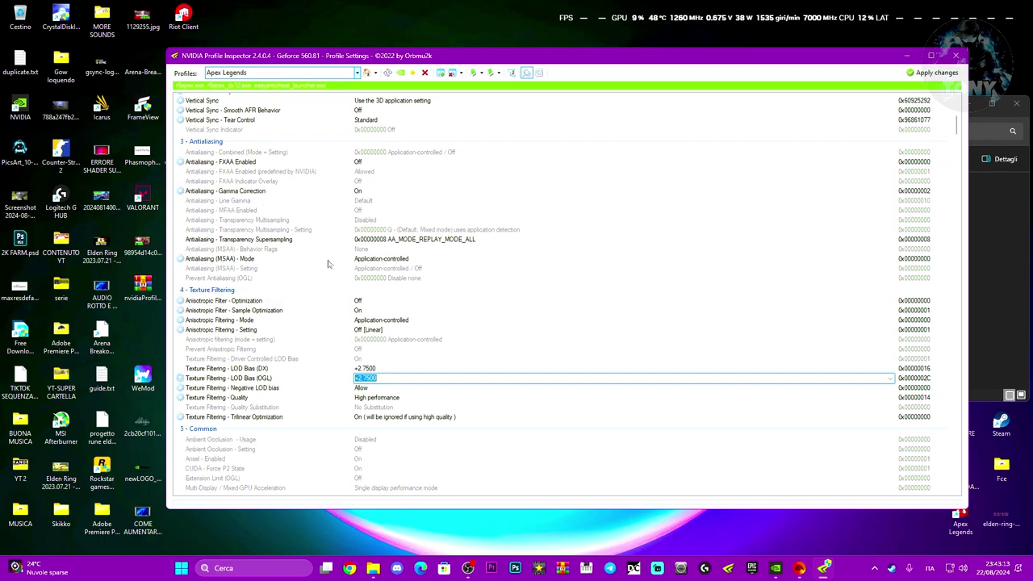
- Apply the Apex Legends profile changes, then close NVIDIA Profile Inspector and its folder window
{"action": "left_click_drag", "start_coordinate": [513, 62], "coordinate": [518, 68]}
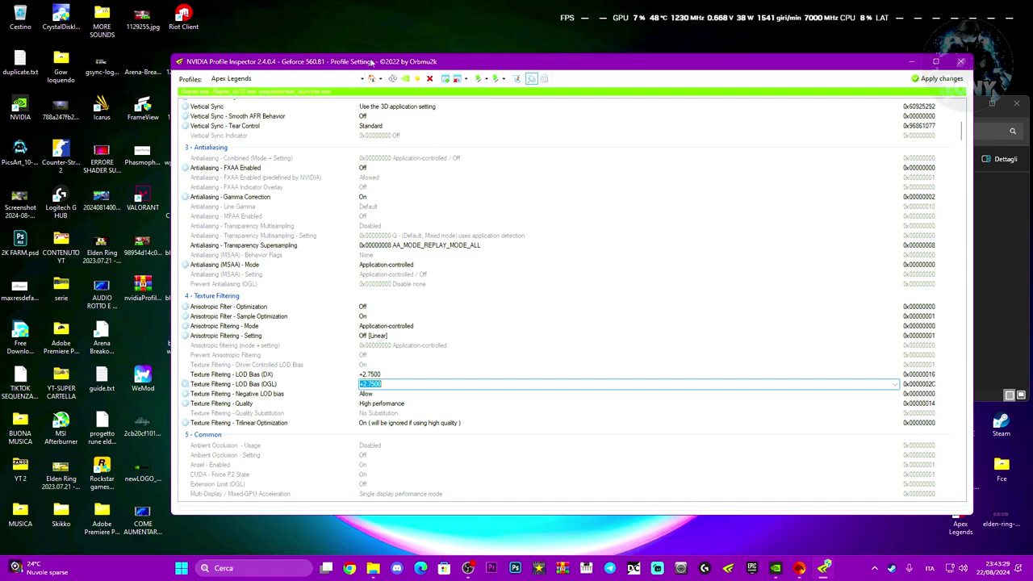
{"action": "left_click_drag", "start_coordinate": [509, 65], "coordinate": [465, 71]}
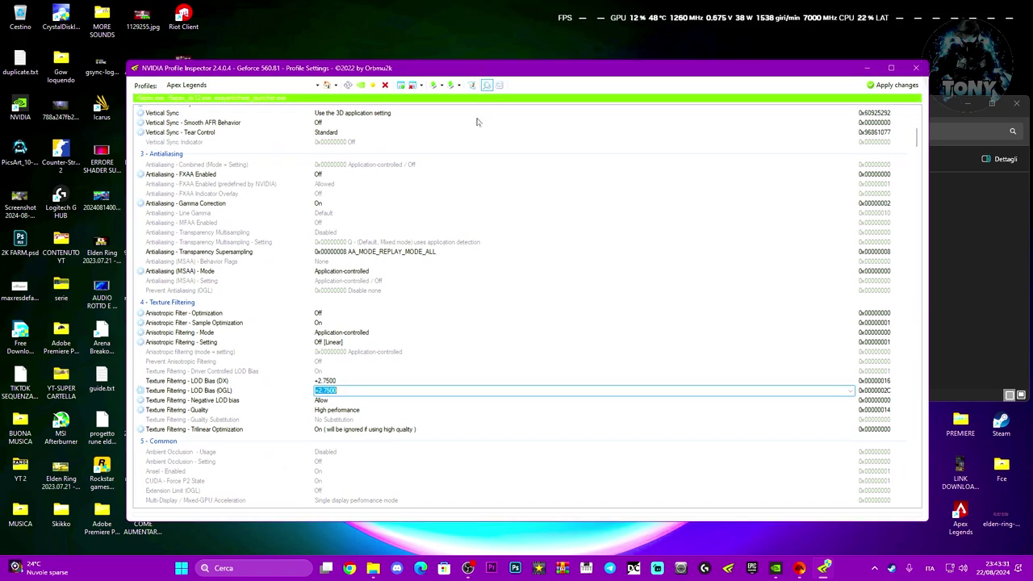
{"action": "left_click", "coordinate": [894, 85]}
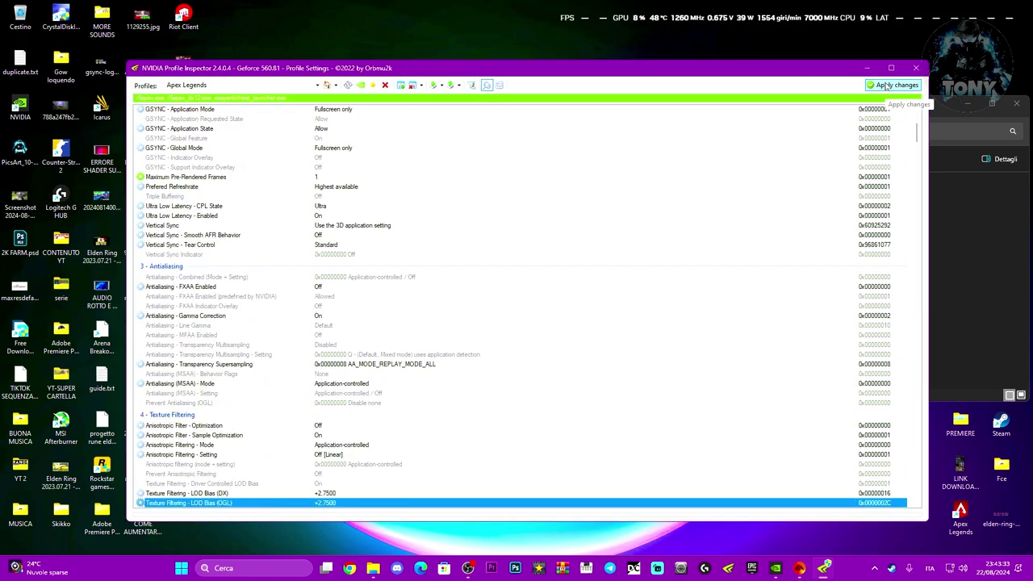
{"action": "left_click", "coordinate": [915, 68]}
{"action": "left_click_drag", "start_coordinate": [875, 104], "coordinate": [774, 105]}
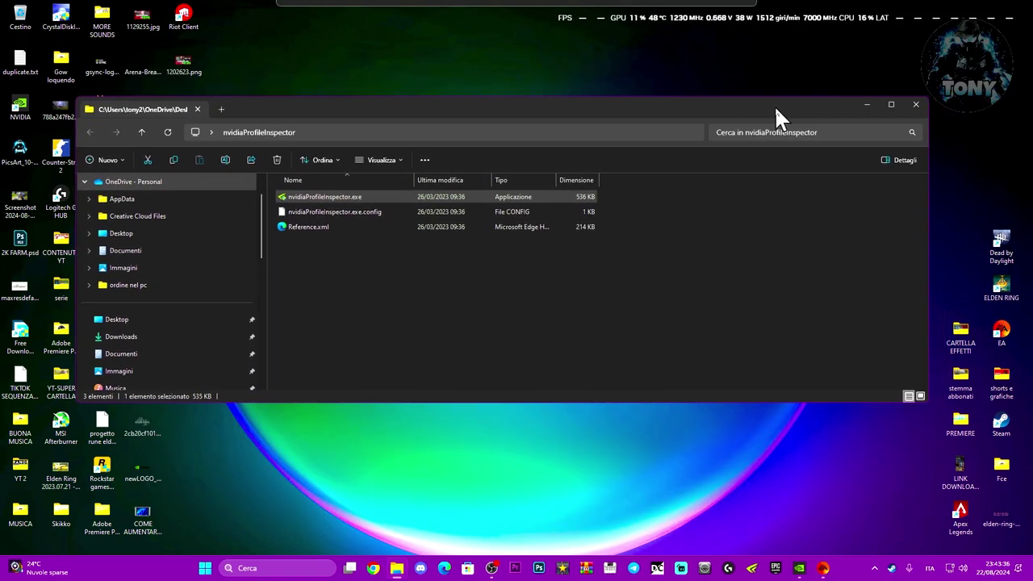
{"action": "left_click", "coordinate": [915, 104]}
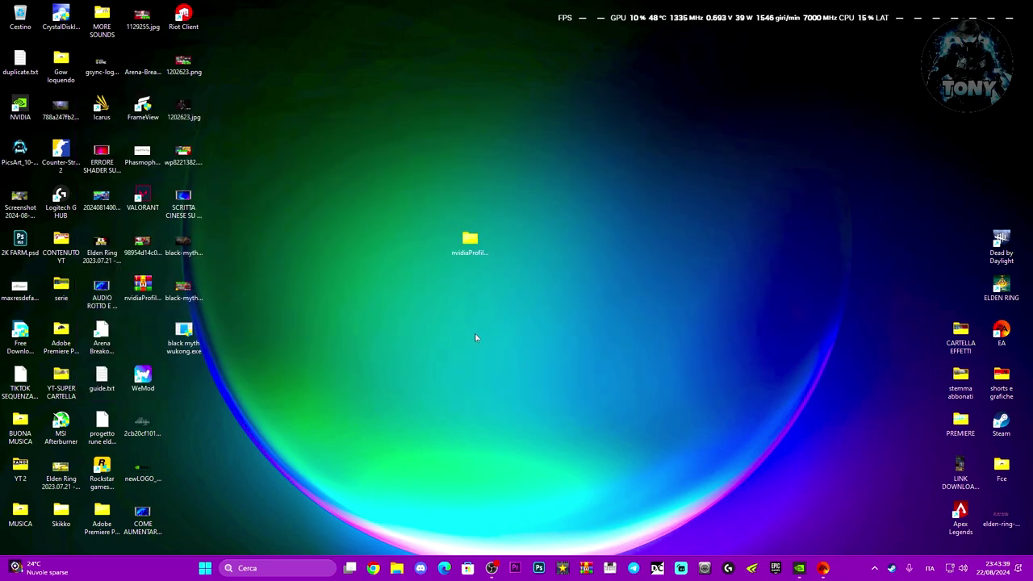